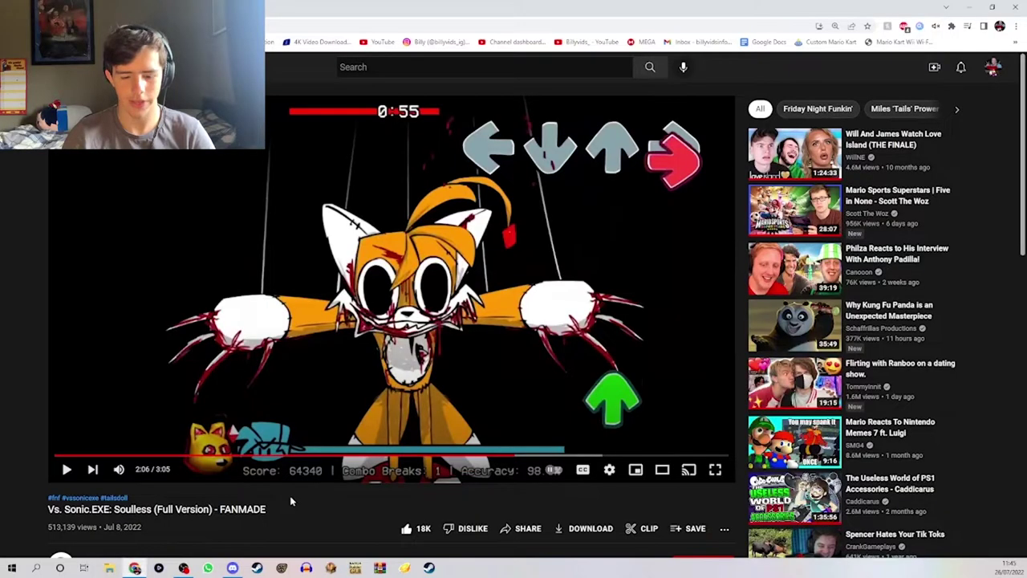
Highlight the song name in the Soulless video title and put the cursor in the URL's end
{"action": "left_click_drag", "start_coordinate": [292, 501], "coordinate": [221, 508]}
{"action": "left_click", "coordinate": [49, 509]}
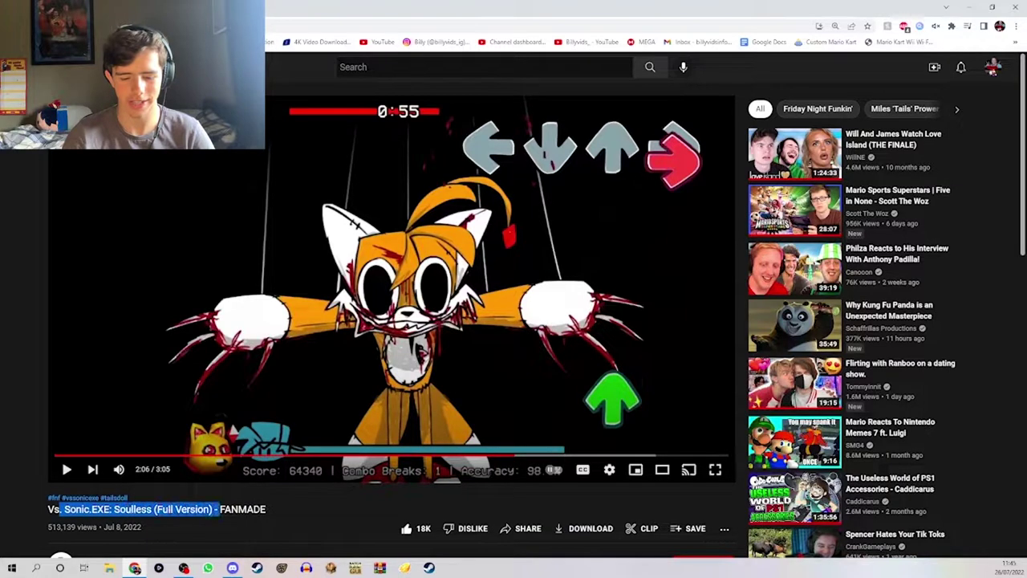
{"action": "left_click", "coordinate": [222, 509]}
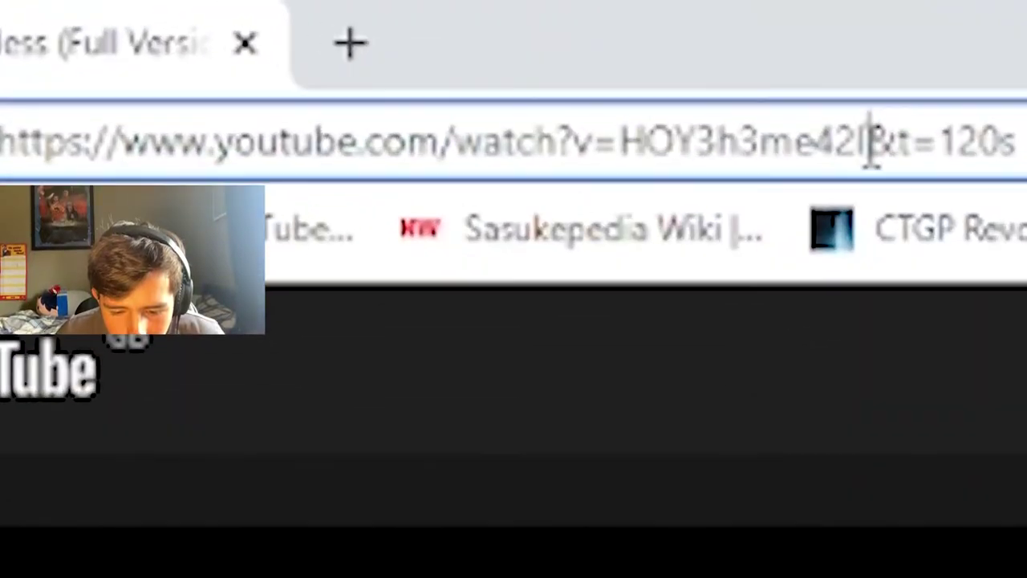
{"action": "left_click_drag", "start_coordinate": [862, 142], "coordinate": [905, 143]}
{"action": "left_click", "coordinate": [811, 145]}
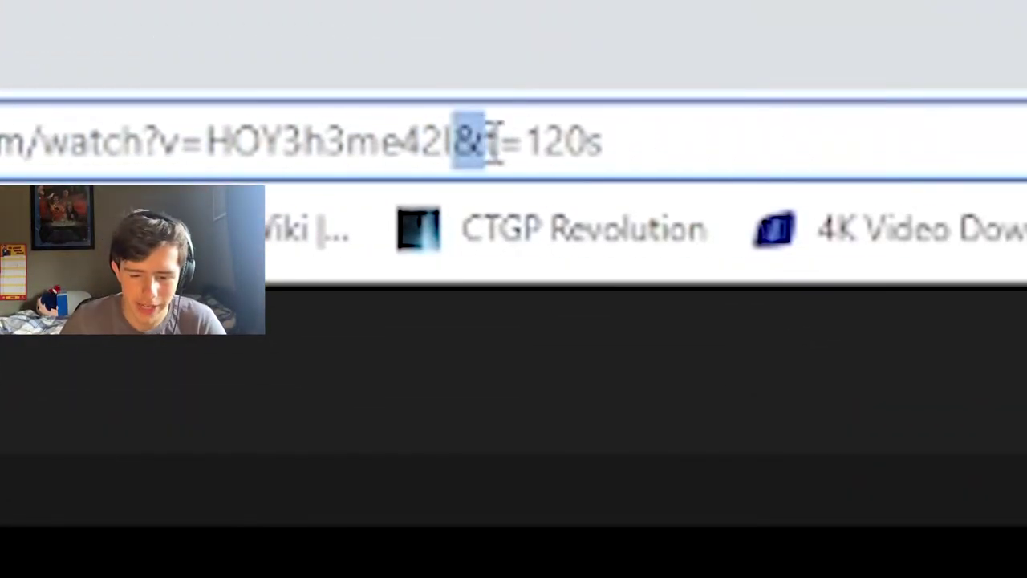
Delete &t=120s from the video URL and copy the whole address
{"action": "left_click_drag", "start_coordinate": [492, 146], "coordinate": [634, 142]}
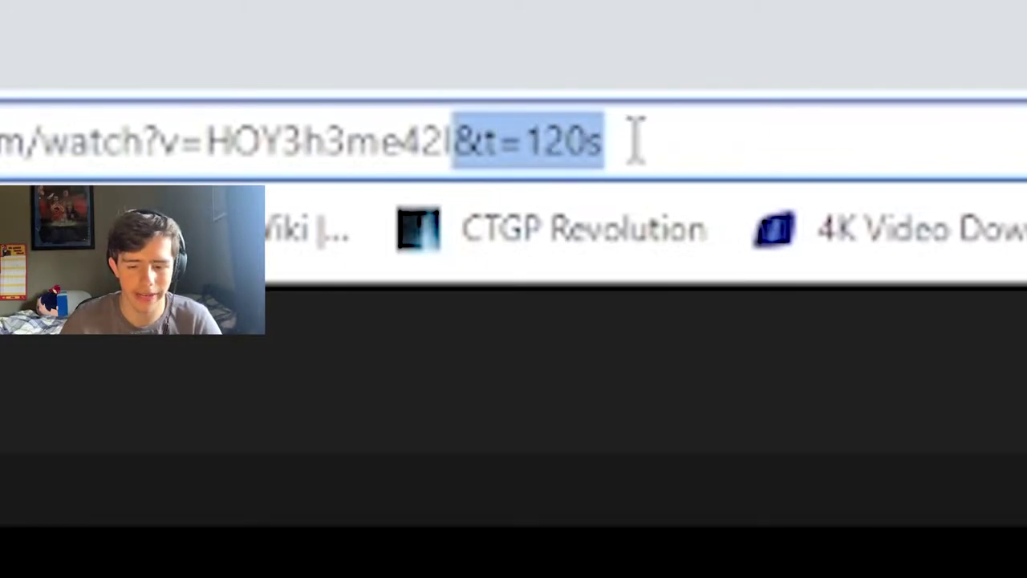
{"action": "left_click", "coordinate": [634, 142]}
{"action": "key", "text": "BackSpace"}
{"action": "key", "text": "BackSpace"}
{"action": "key", "text": "BackSpace"}
{"action": "key", "text": "BackSpace"}
{"action": "key", "text": "BackSpace"}
{"action": "key", "text": "BackSpace"}
{"action": "key", "text": "BackSpace"}
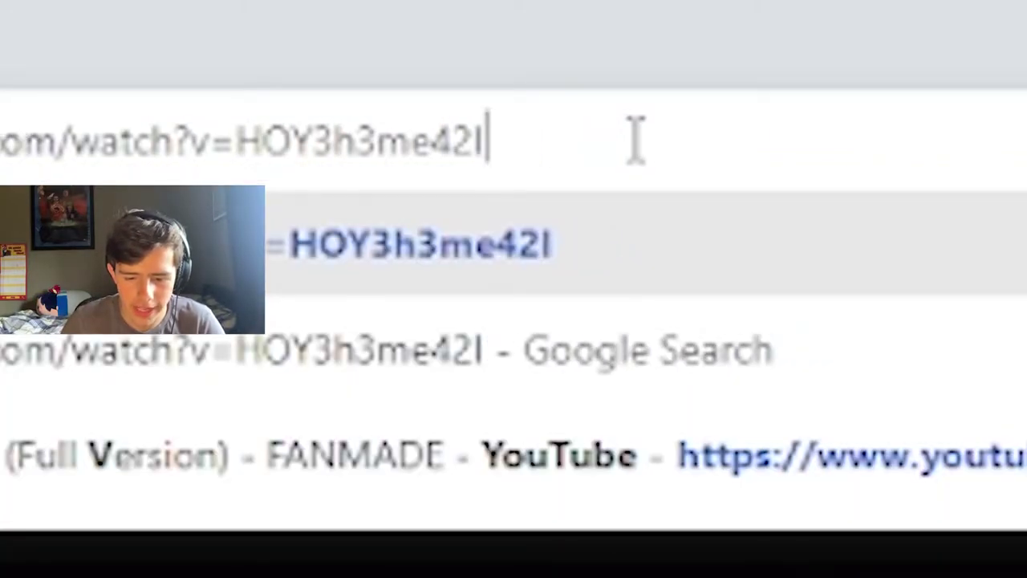
{"action": "key", "text": "ctrl+a"}
{"action": "left_click_drag", "start_coordinate": [1009, 119], "coordinate": [807, 126]}
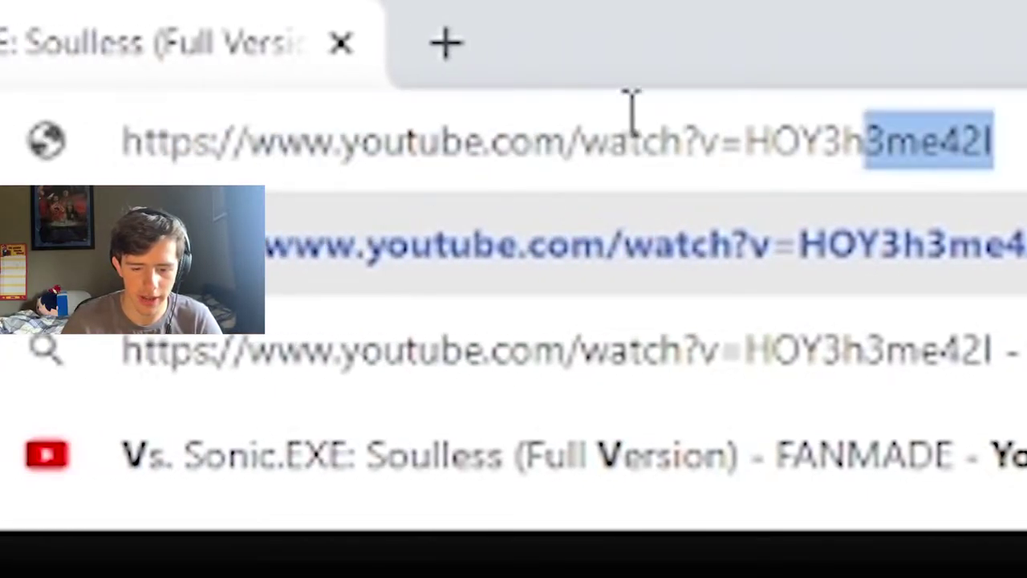
{"action": "key", "text": "ctrl+a"}
{"action": "key", "text": "ctrl+c"}
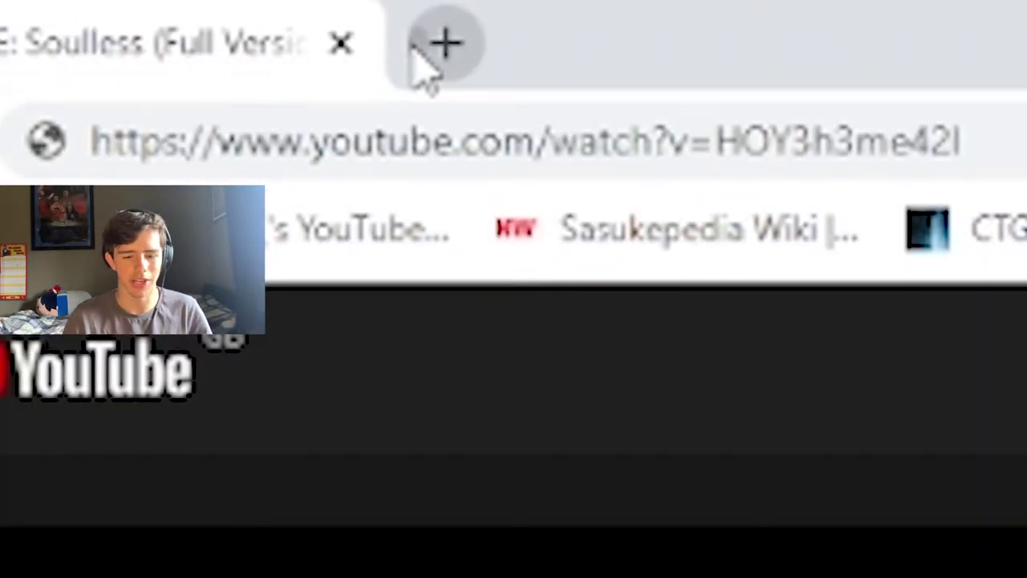
Search 'youtube to mp3' in a new tab, try the YTMP3 result, then return to the results
{"action": "left_click", "coordinate": [433, 47]}
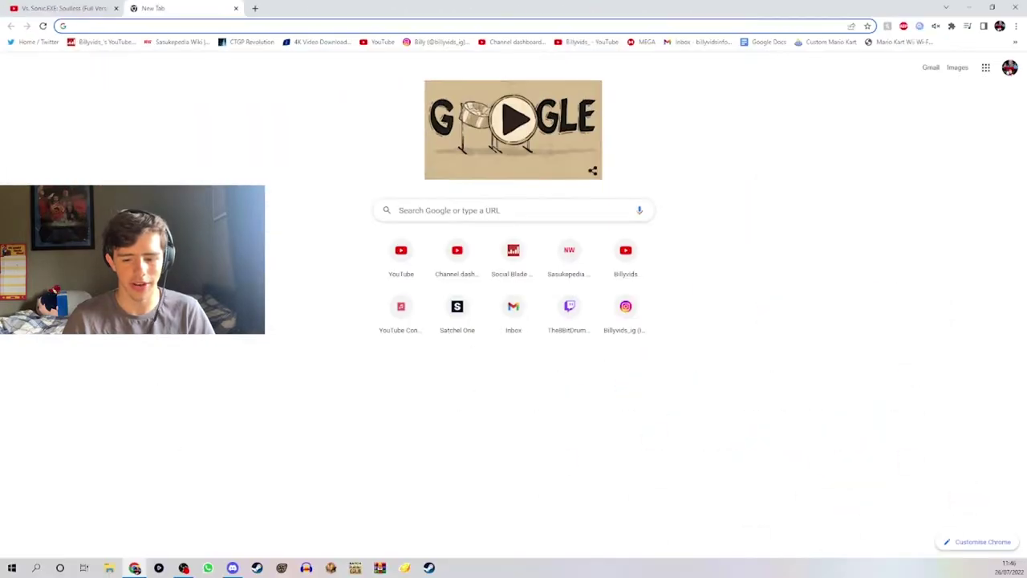
{"action": "type", "text": "youtubu"}
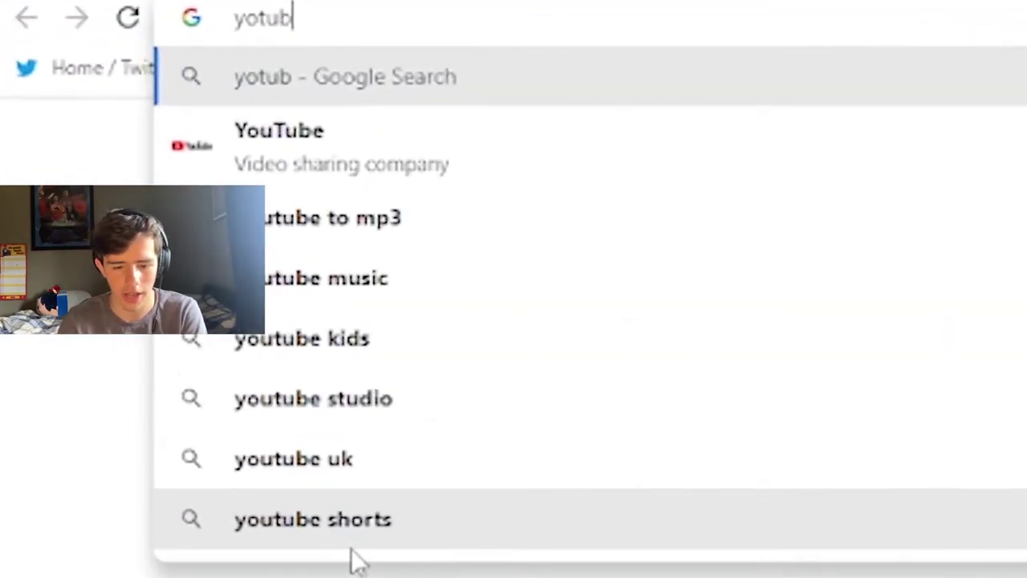
{"action": "type", "text": "e to"}
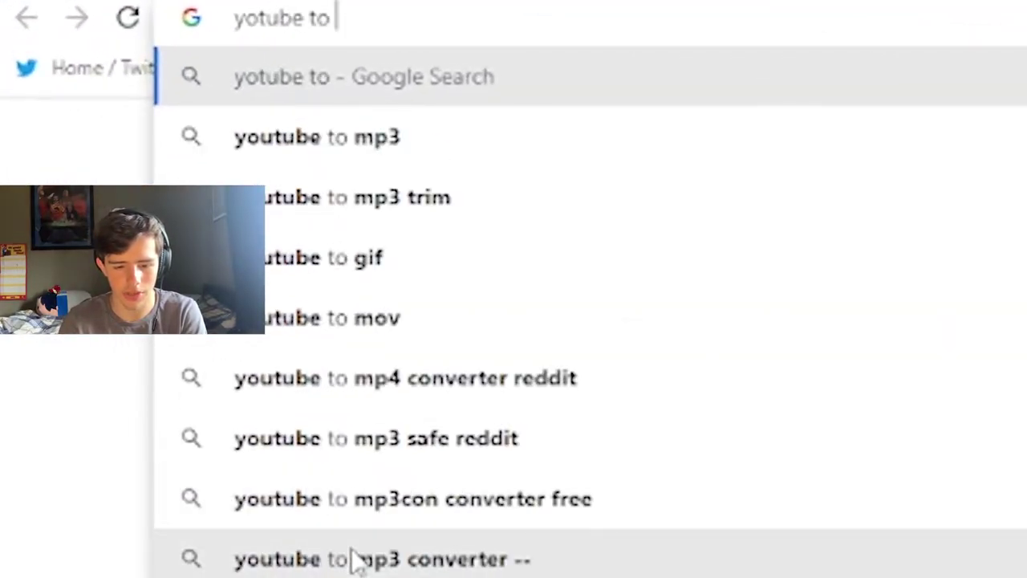
{"action": "key", "text": "Down"}
{"action": "key", "text": "Return"}
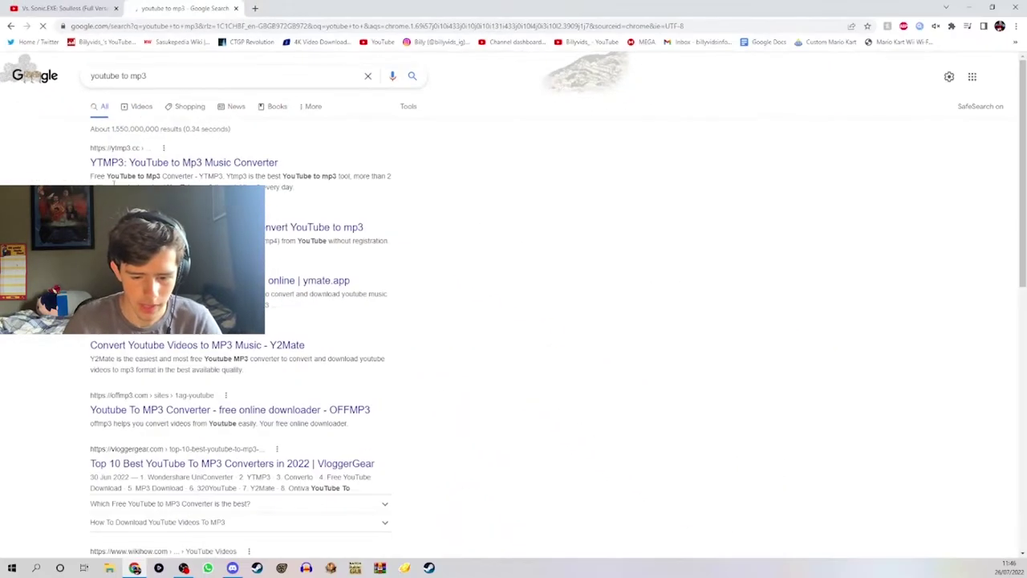
{"action": "left_click", "coordinate": [313, 228]}
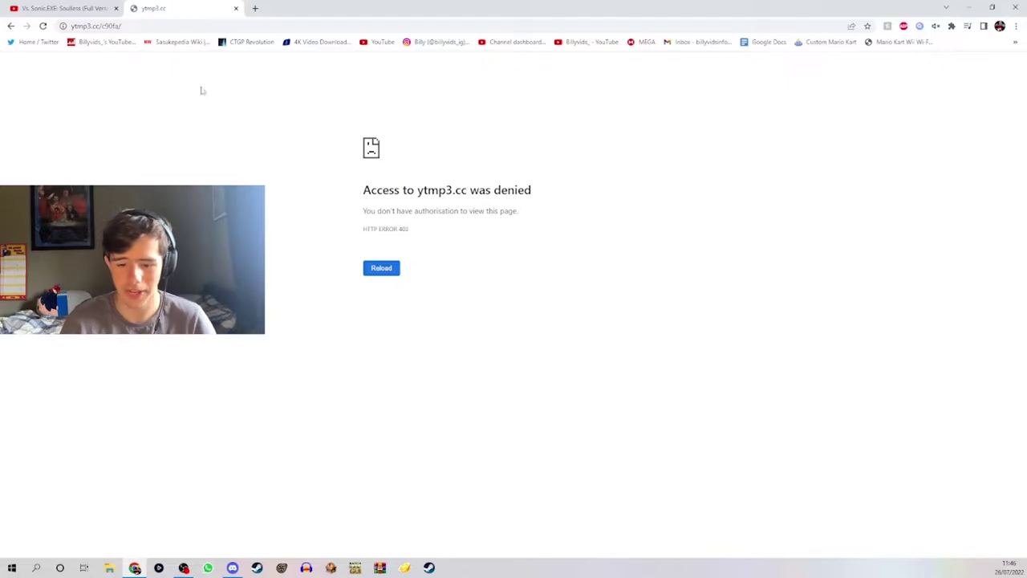
{"action": "right_click", "coordinate": [9, 24]}
{"action": "left_click", "coordinate": [10, 26]}
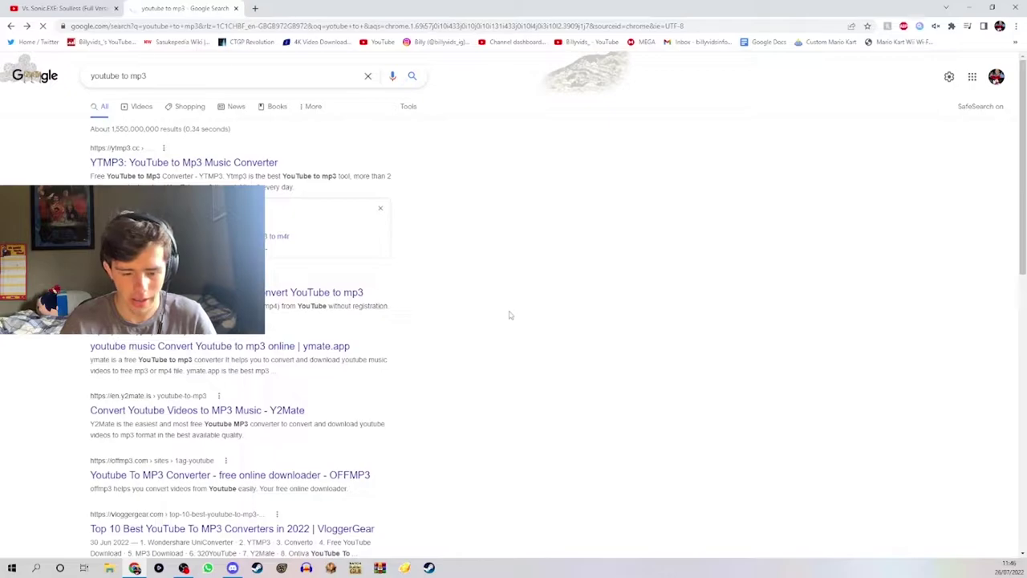
Paste the video link into Y2Mate and convert it to a 160 kbps MP3
{"action": "left_click", "coordinate": [267, 410]}
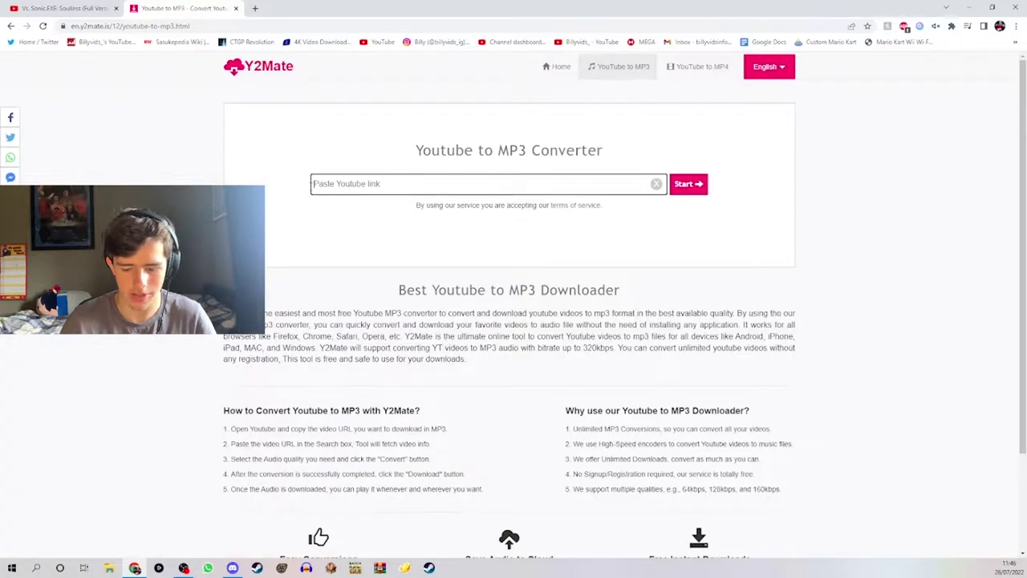
{"action": "key", "text": "ctrl+v"}
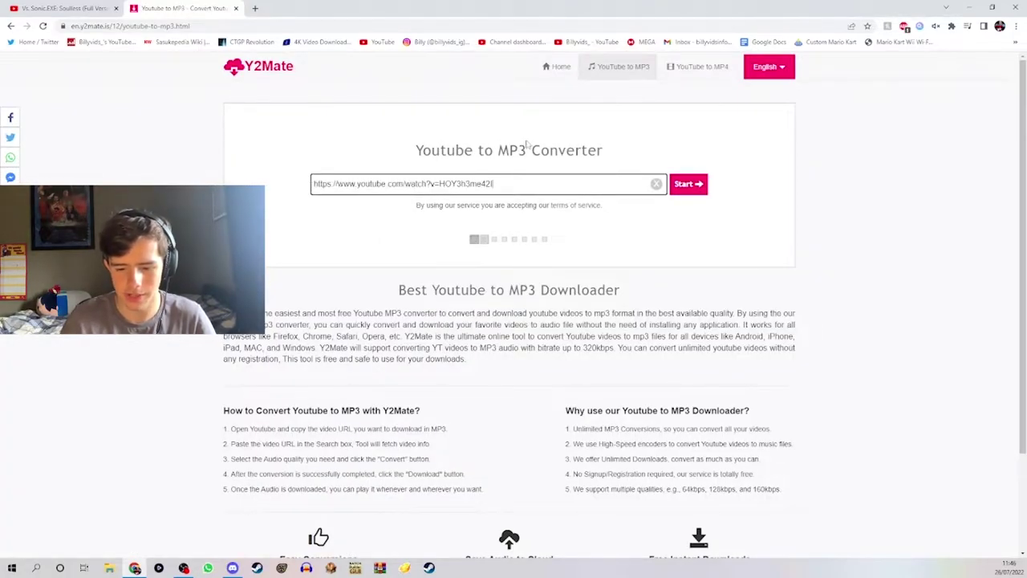
{"action": "left_click", "coordinate": [732, 265]}
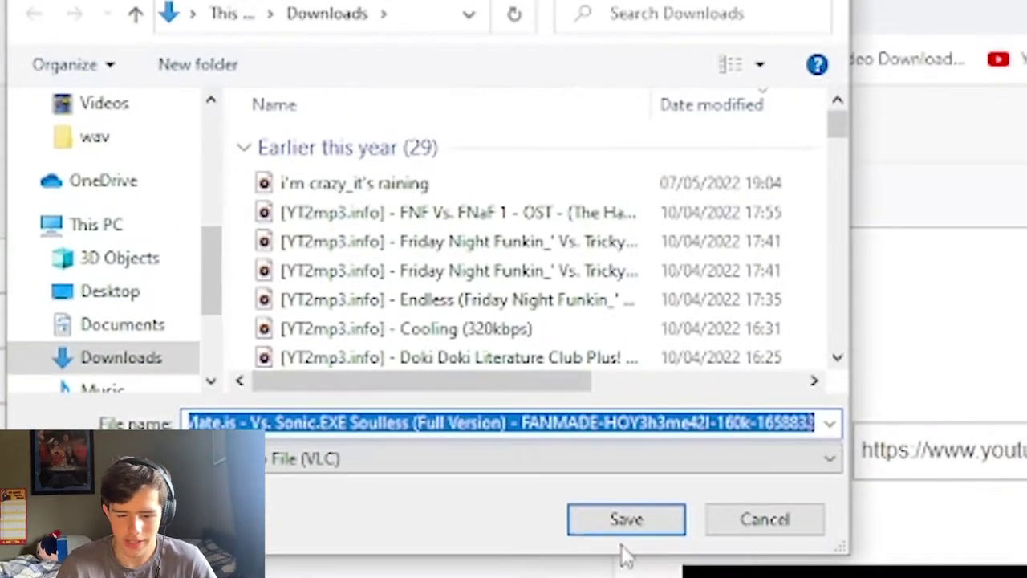
Save the converted MP3 into the Downloads folder
{"action": "left_click", "coordinate": [147, 187]}
{"action": "left_click", "coordinate": [407, 464]}
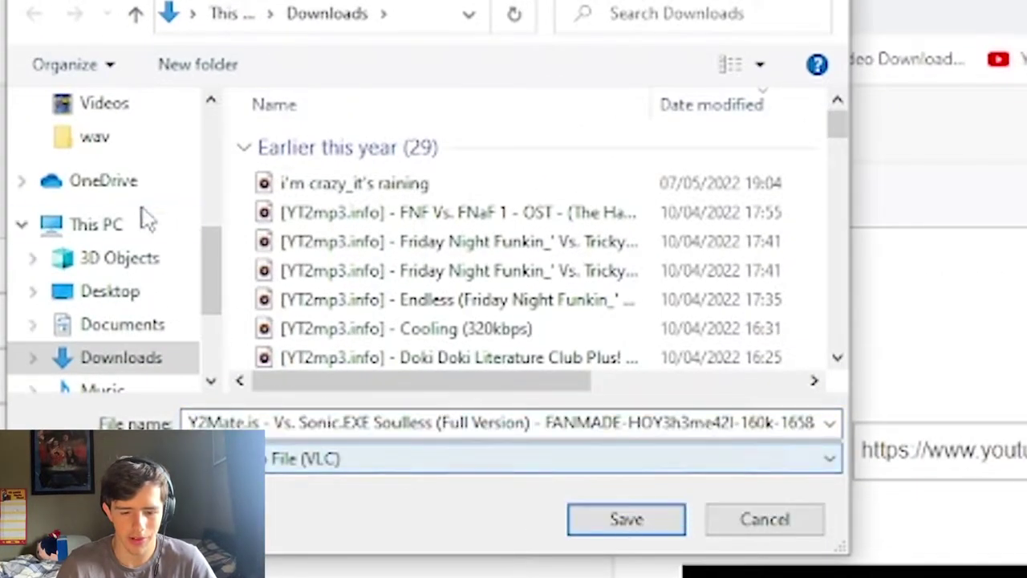
{"action": "left_click", "coordinate": [128, 358]}
{"action": "left_click", "coordinate": [624, 518]}
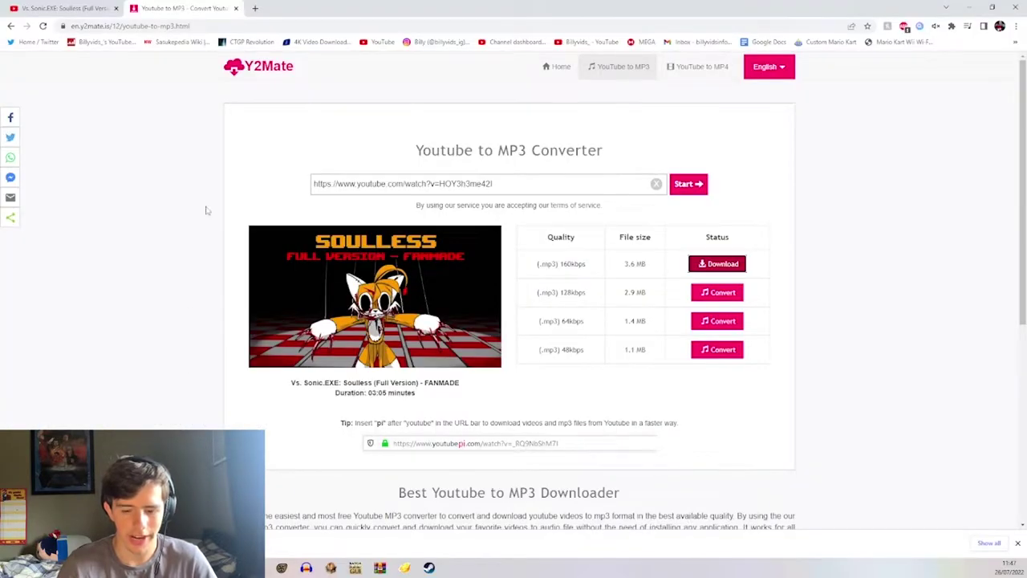
{"action": "left_click", "coordinate": [254, 10]}
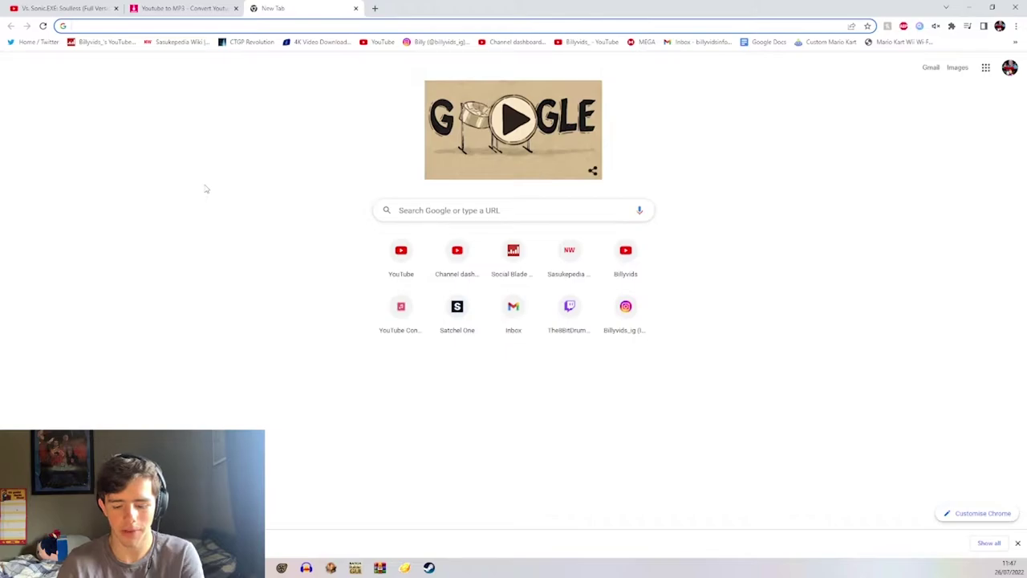
Search Google for 'audacity' and go to the Audacity download page
{"action": "type", "text": "au"}
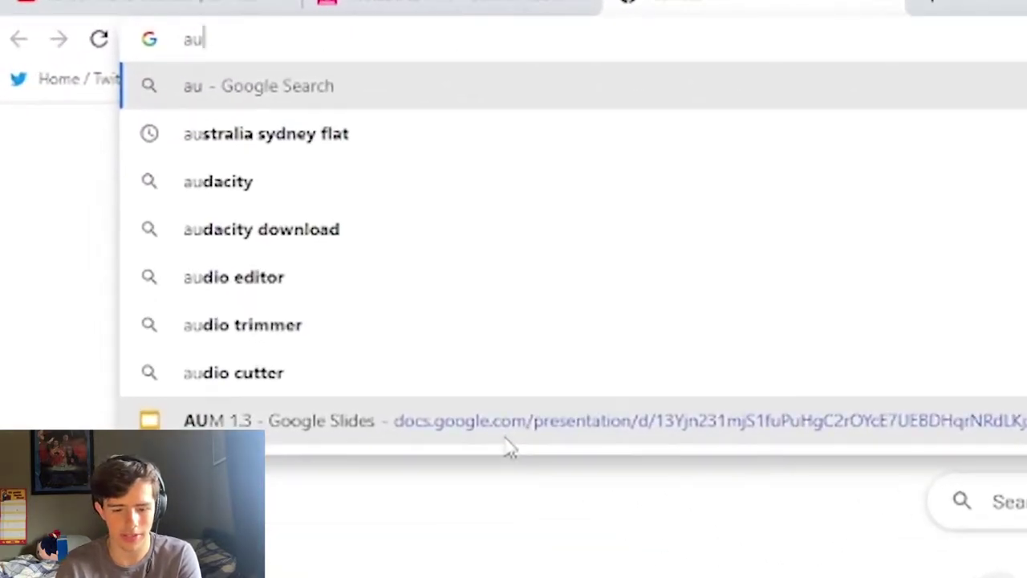
{"action": "key", "text": "Down"}
{"action": "key", "text": "Down"}
{"action": "key", "text": "Return"}
{"action": "right_click", "coordinate": [124, 232]}
{"action": "left_click", "coordinate": [118, 232]}
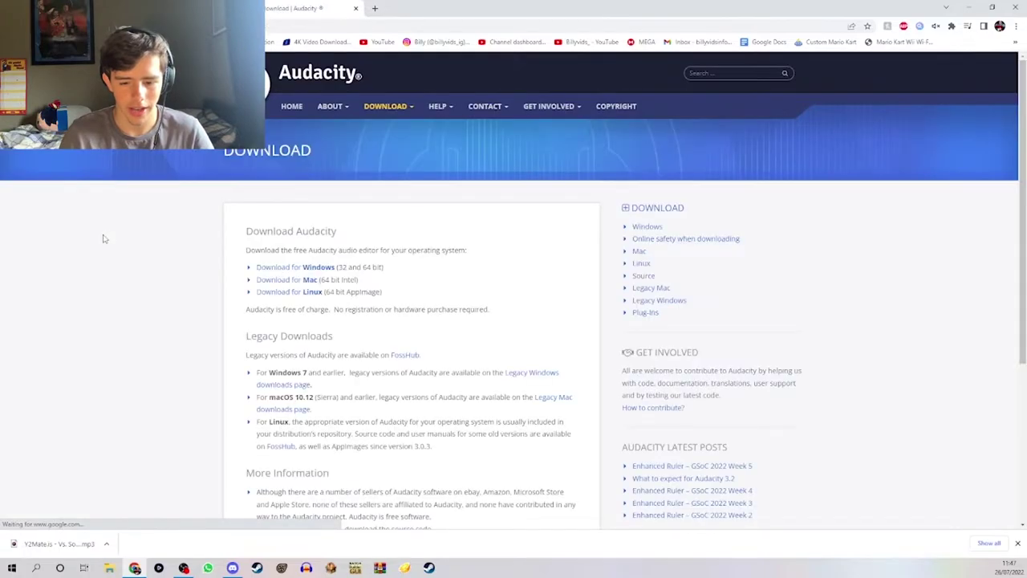
Download the Audacity 3.1.3 64-bit Windows installer and save it to Downloads
{"action": "left_click", "coordinate": [315, 266]}
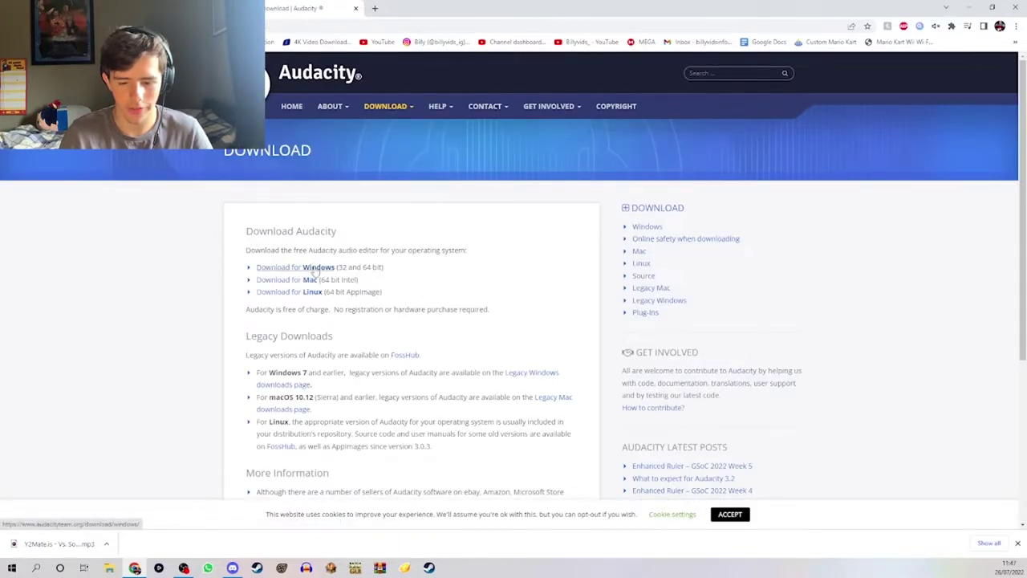
{"action": "scroll", "coordinate": [211, 314], "scroll_direction": "down", "scroll_amount": 1}
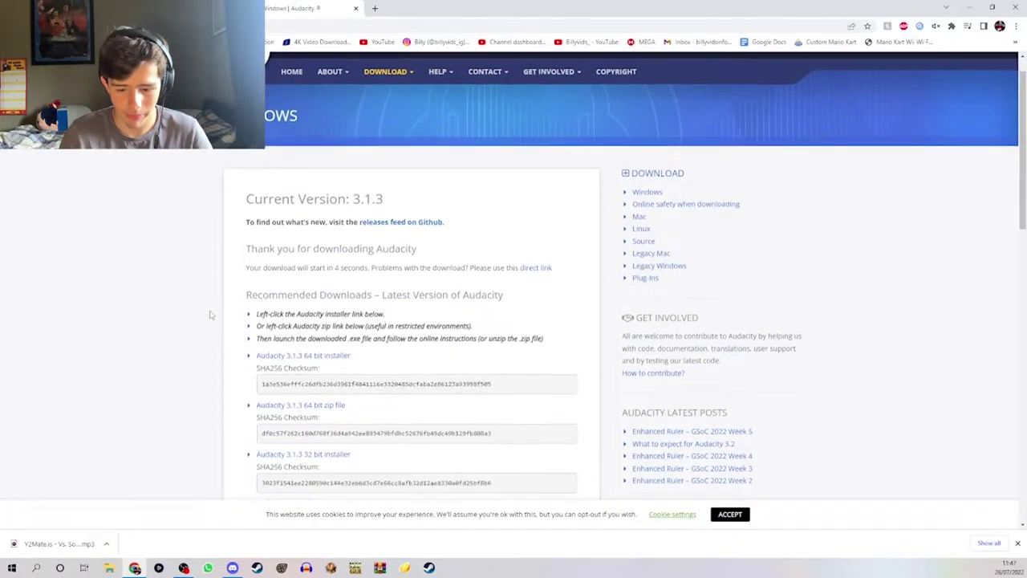
{"action": "right_click", "coordinate": [211, 314]}
{"action": "left_click", "coordinate": [383, 269]}
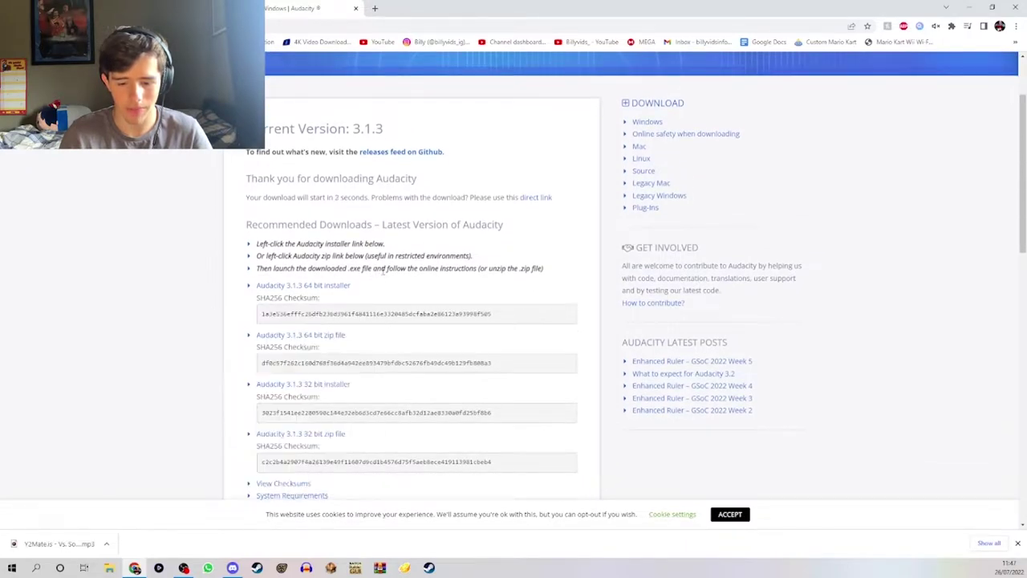
{"action": "left_click", "coordinate": [327, 286]}
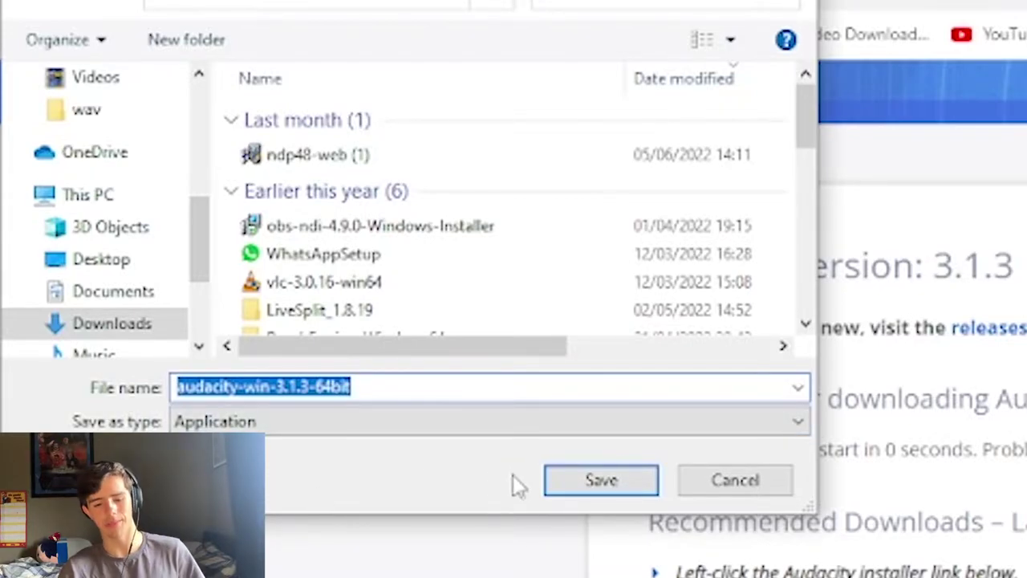
{"action": "left_click", "coordinate": [651, 483]}
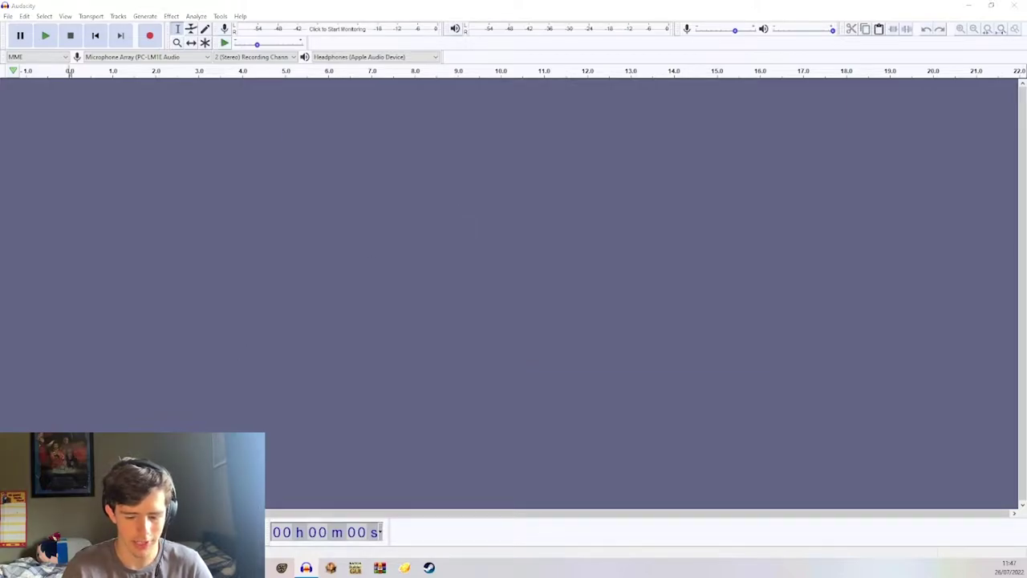
{"action": "key", "text": "super+e"}
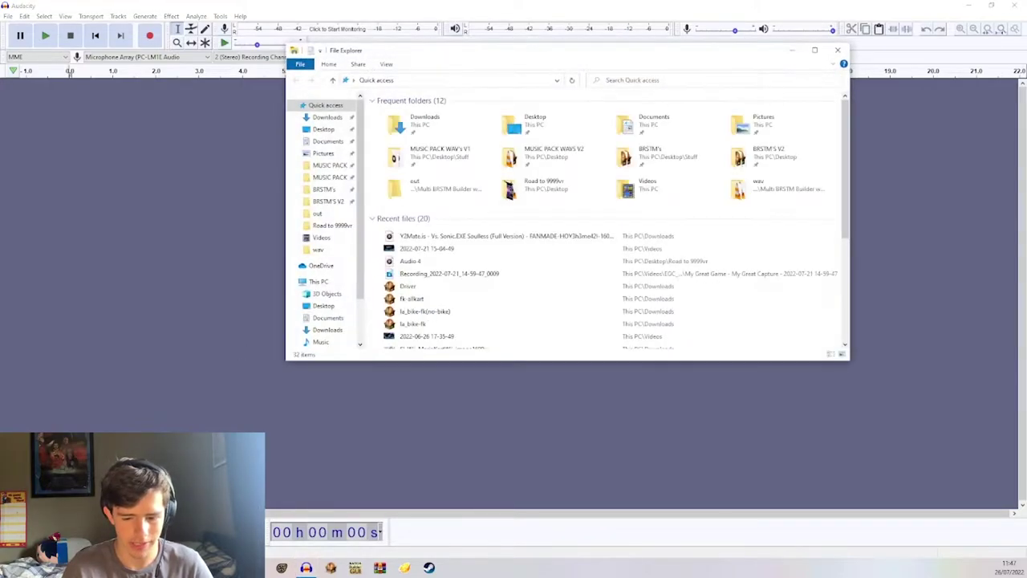
Drag the Y2Mate Soulless MP3 from the Downloads folder into the Audacity window
{"action": "left_click", "coordinate": [325, 118]}
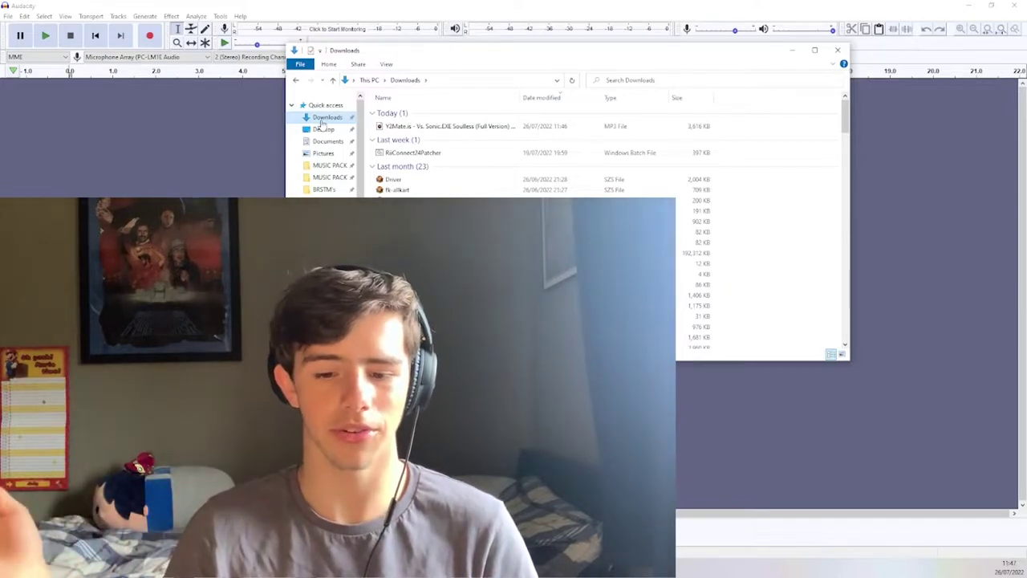
{"action": "left_click", "coordinate": [418, 126]}
{"action": "left_click_drag", "start_coordinate": [418, 126], "coordinate": [225, 213]}
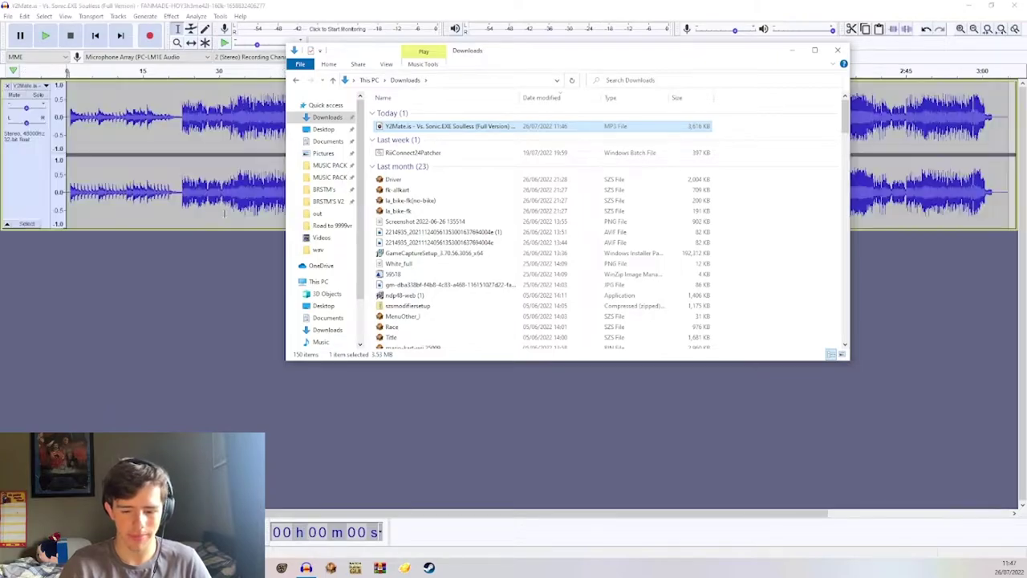
{"action": "left_click", "coordinate": [218, 280]}
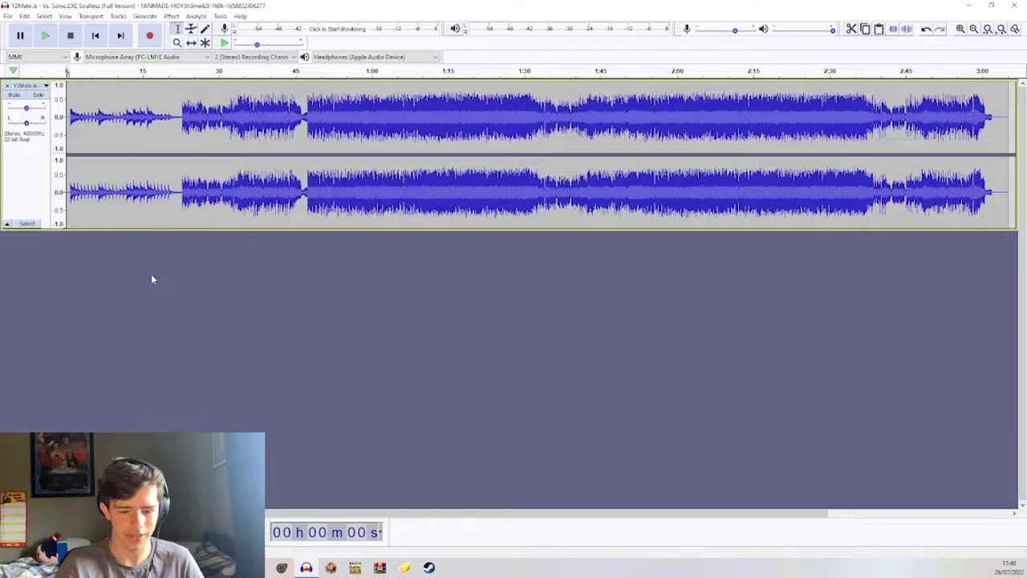
Delete the ~0.85 s silent lead-in back to 0.0, then play from the start
{"action": "key", "text": "ctrl+3"}
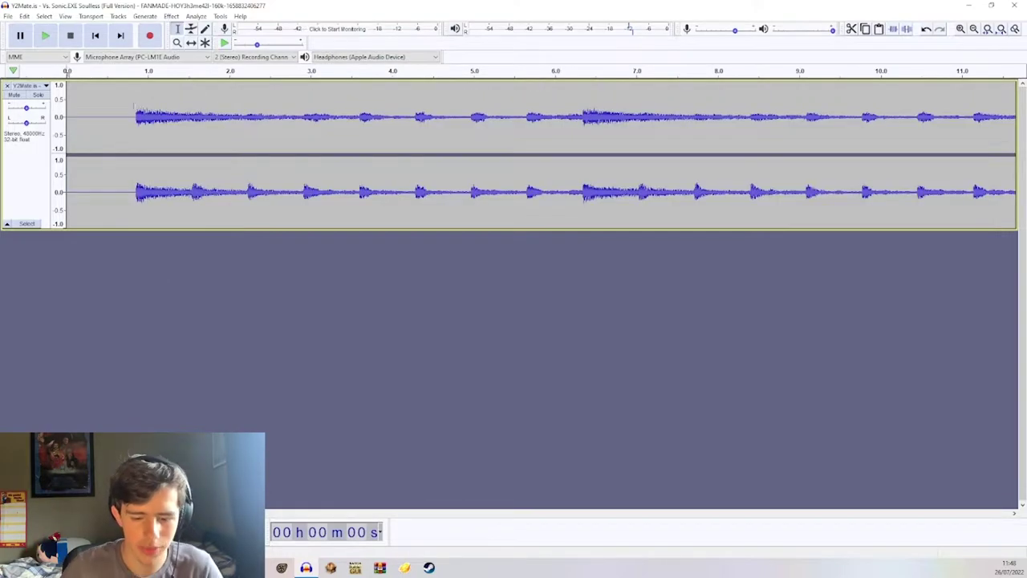
{"action": "left_click", "coordinate": [133, 104]}
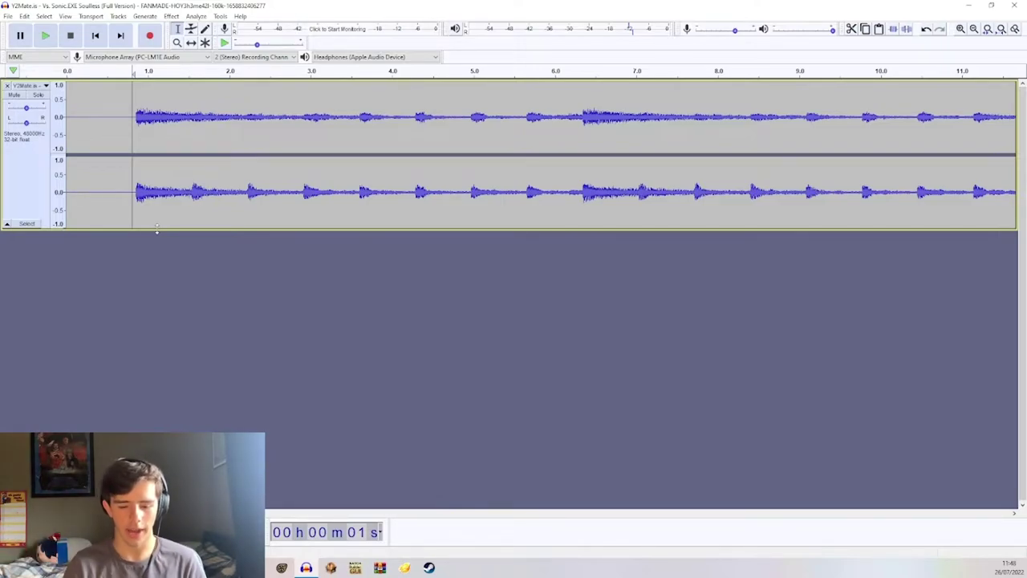
{"action": "key", "text": "ctrl+1"}
{"action": "key", "text": "ctrl+1"}
{"action": "key", "text": "ctrl+1"}
{"action": "key", "text": "ctrl+1"}
{"action": "key", "text": "ctrl+1"}
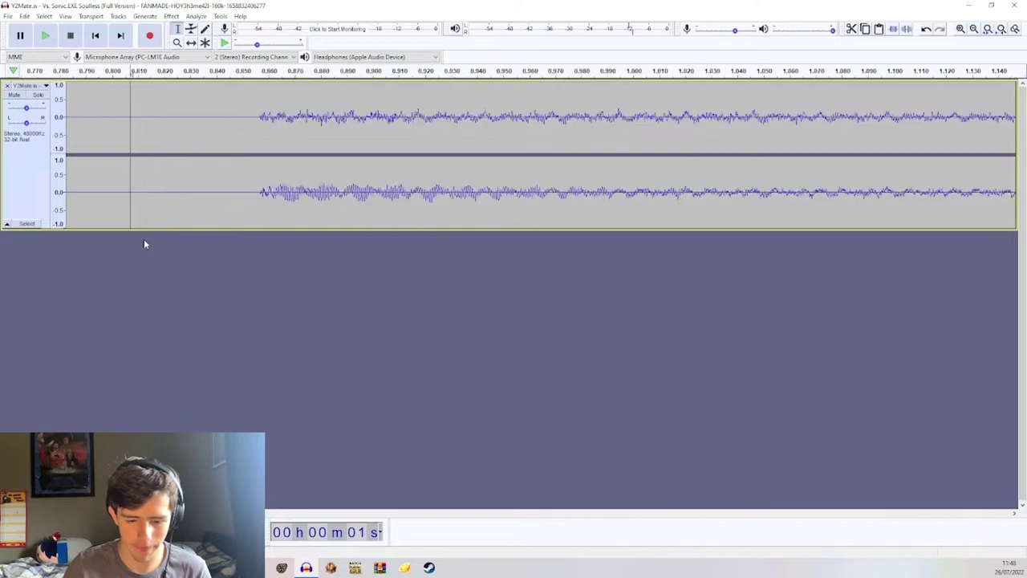
{"action": "scroll", "coordinate": [248, 108], "scroll_direction": "up", "scroll_amount": 5, "text": "ctrl"}
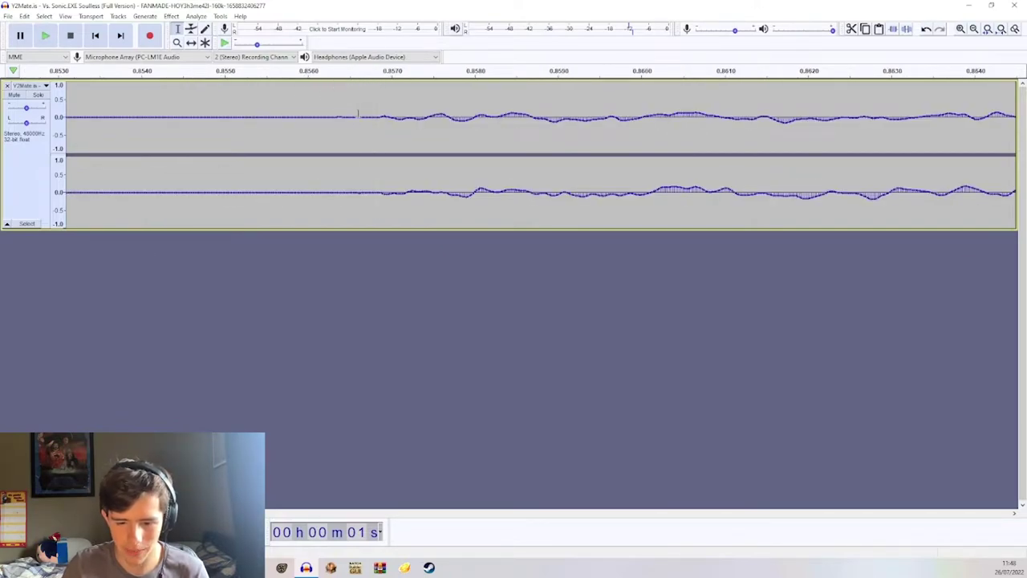
{"action": "scroll", "coordinate": [549, 118], "scroll_direction": "down", "scroll_amount": 6, "text": "ctrl"}
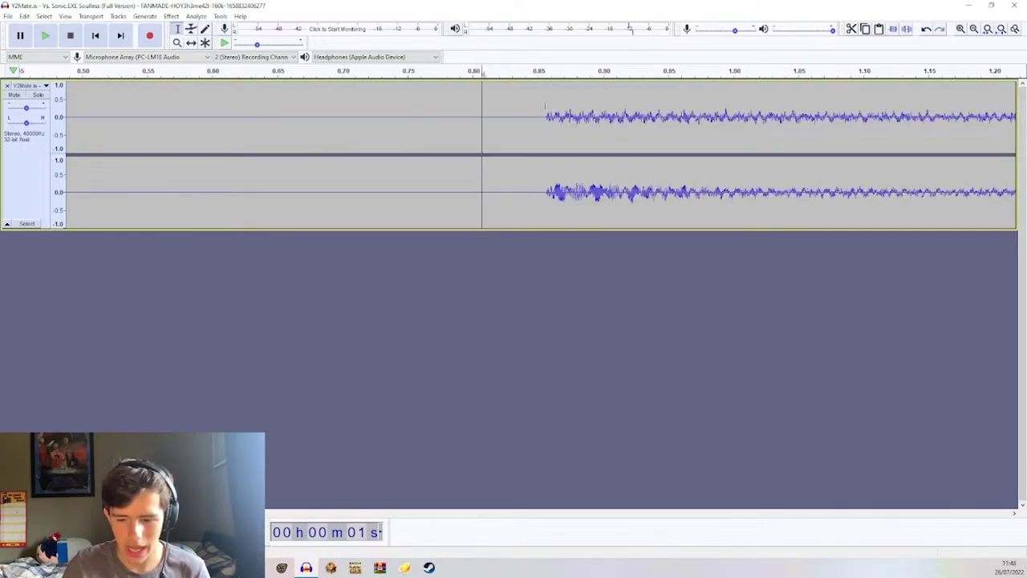
{"action": "left_click_drag", "start_coordinate": [545, 105], "coordinate": [32, 113]}
{"action": "scroll", "coordinate": [248, 215], "scroll_direction": "down", "scroll_amount": 5, "text": "ctrl"}
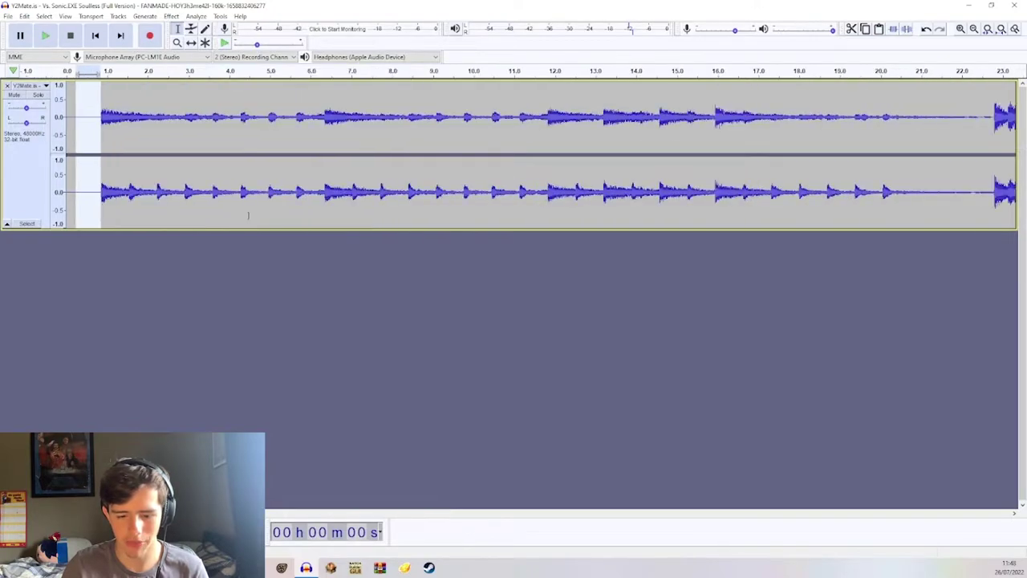
{"action": "left_click_drag", "start_coordinate": [83, 174], "coordinate": [45, 173]}
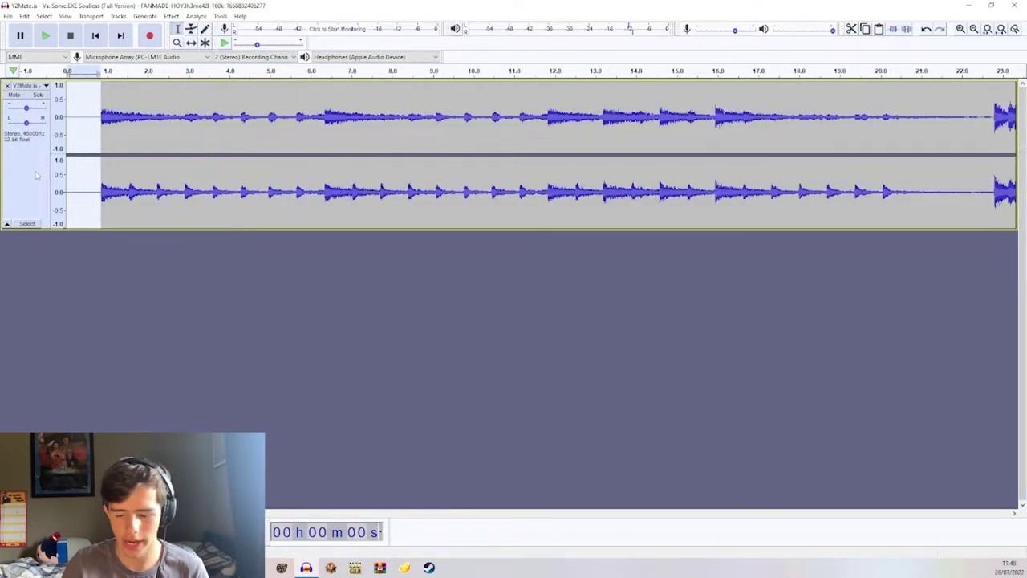
{"action": "key", "text": "Delete"}
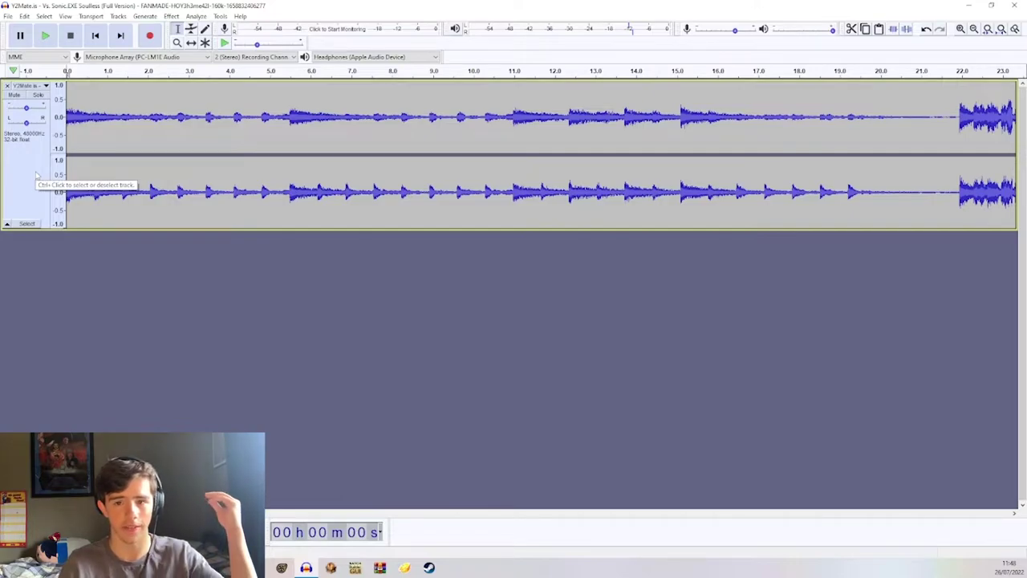
{"action": "key", "text": "space"}
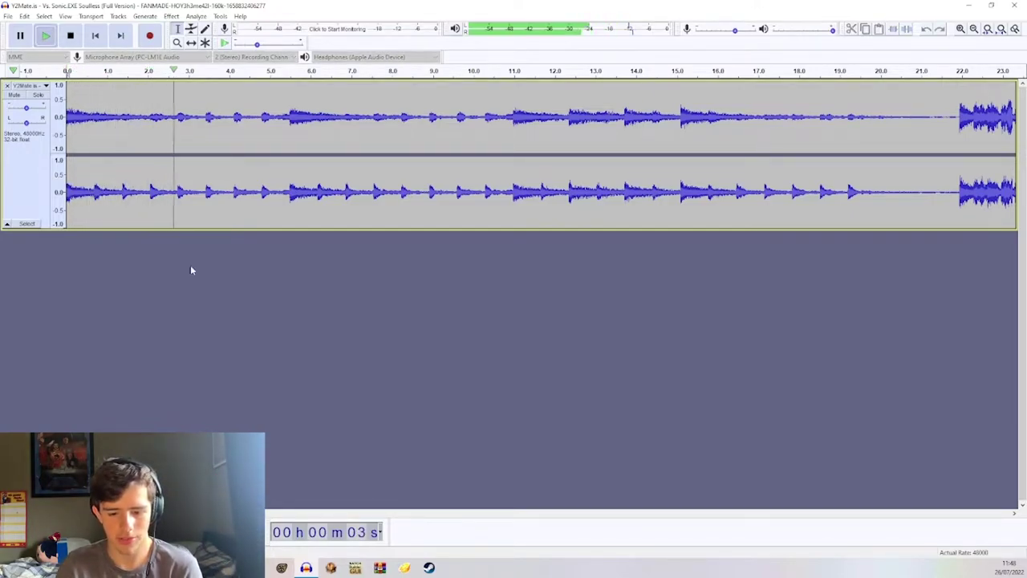
Toggle recording channels to mono and back, then preview from about 2:04 to 2:38
{"action": "key", "text": "space"}
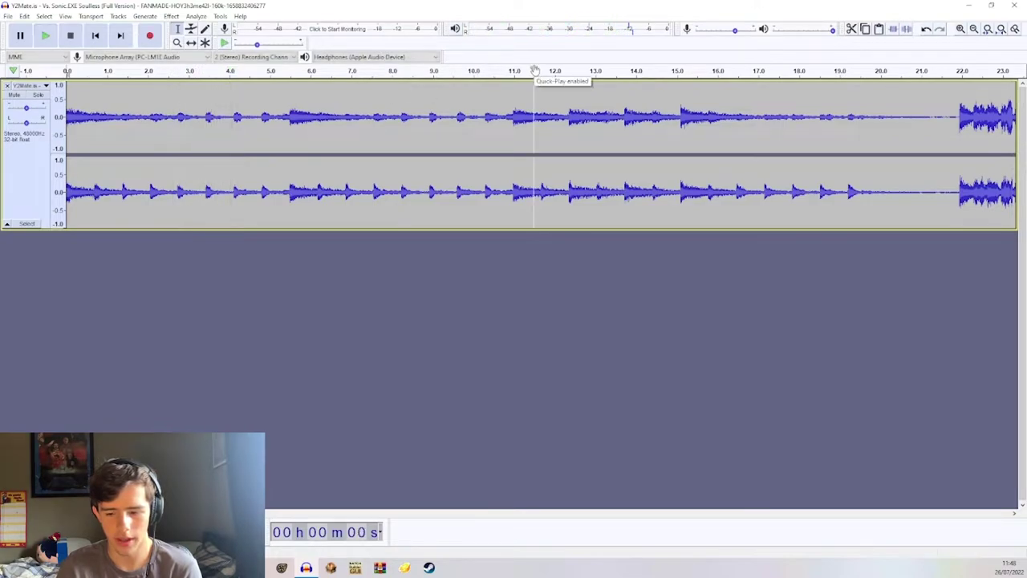
{"action": "scroll", "coordinate": [543, 242], "scroll_direction": "down", "scroll_amount": 5, "text": "ctrl"}
{"action": "left_click", "coordinate": [241, 57]}
{"action": "left_click", "coordinate": [248, 65]}
{"action": "left_click", "coordinate": [245, 57]}
{"action": "left_click", "coordinate": [249, 74]}
{"action": "left_click", "coordinate": [224, 116]}
{"action": "key", "text": "space"}
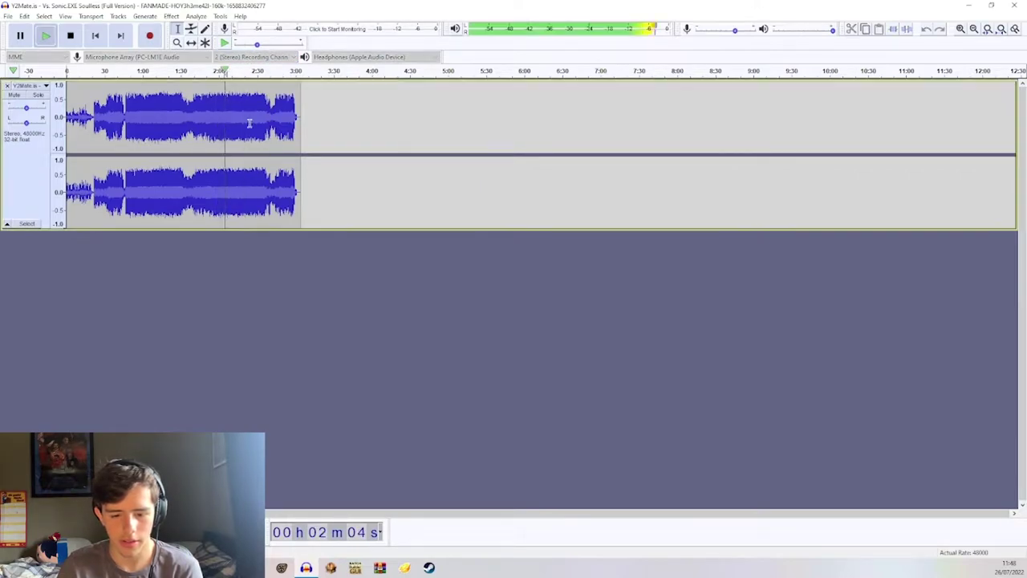
{"action": "scroll", "coordinate": [248, 116], "scroll_direction": "up", "scroll_amount": 2, "text": "ctrl"}
{"action": "left_click", "coordinate": [312, 80]}
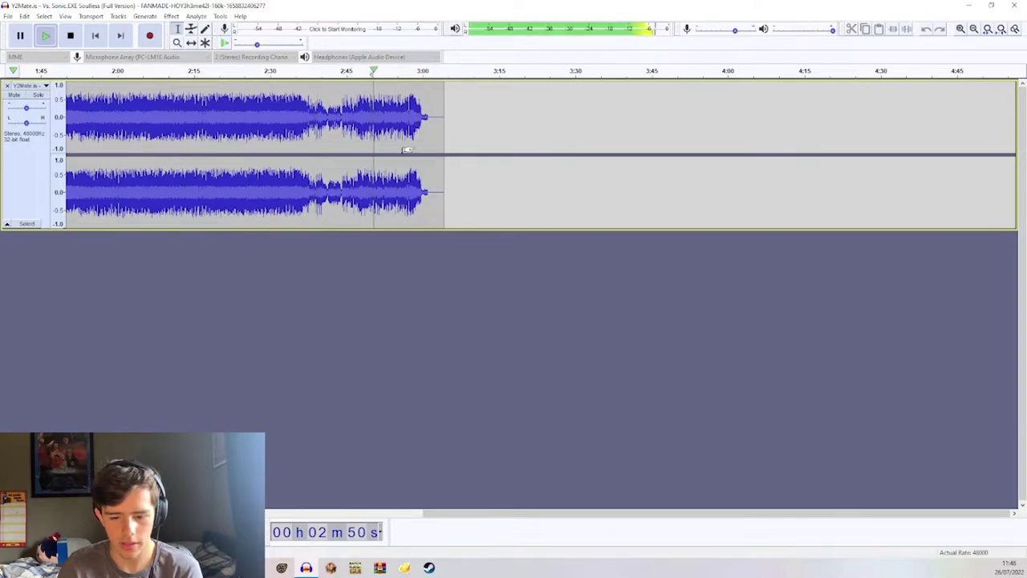
{"action": "scroll", "coordinate": [413, 145], "scroll_direction": "up", "scroll_amount": 2, "text": "ctrl"}
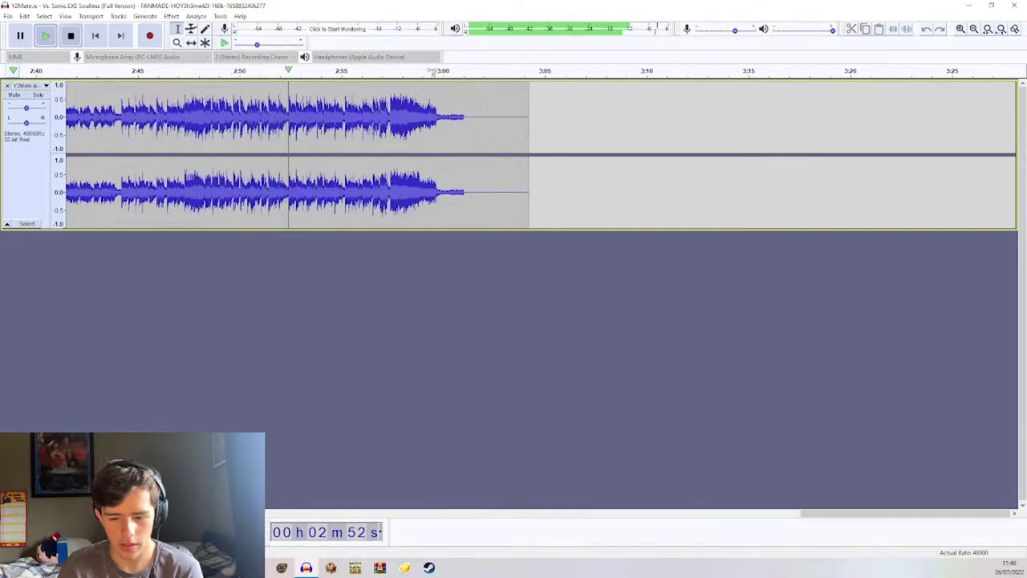
{"action": "left_click", "coordinate": [389, 72]}
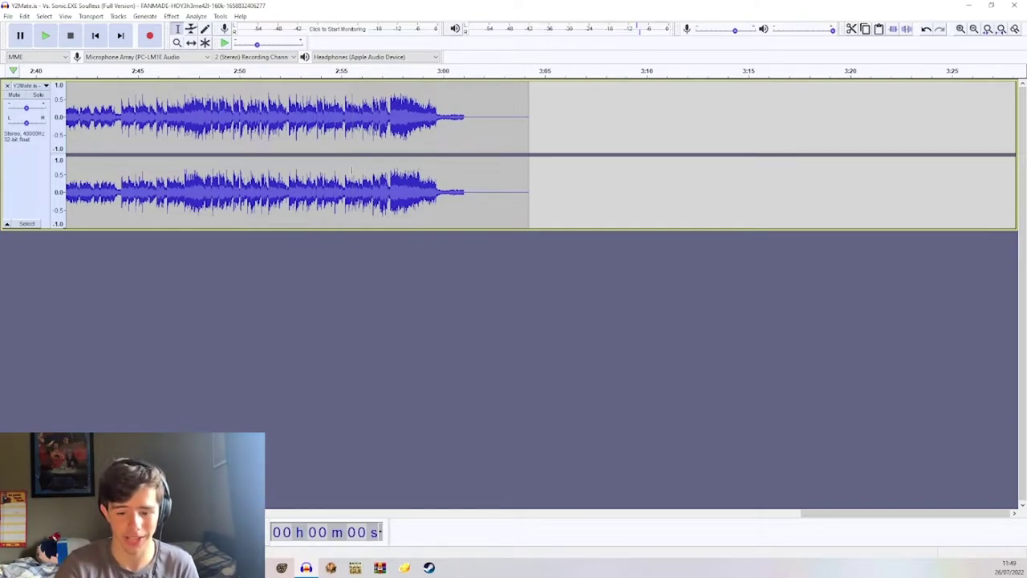
Select the audio from about 2:58 to the end, delete it, and replay the song
{"action": "key", "text": "ctrl+1"}
{"action": "key", "text": "space"}
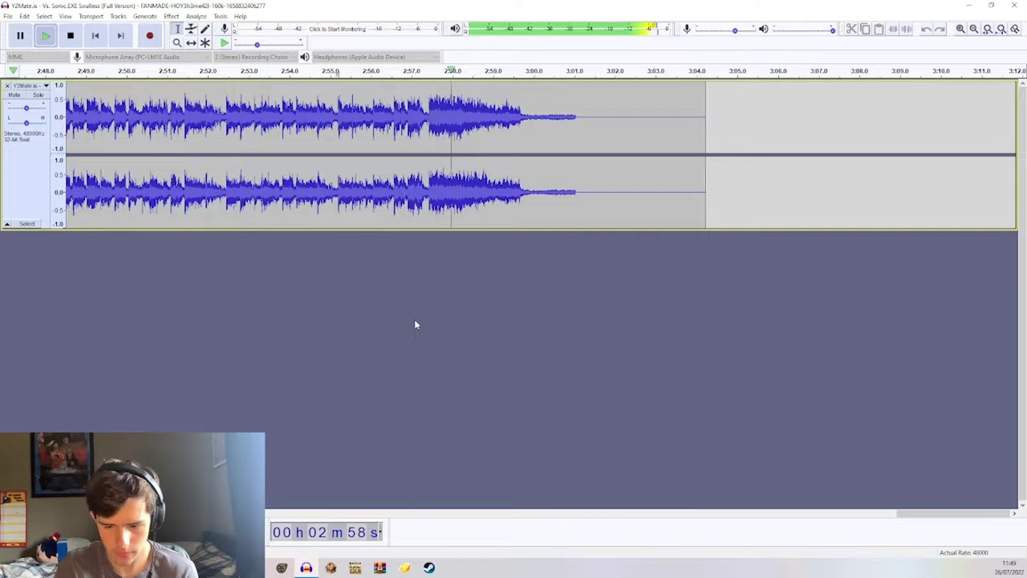
{"action": "key", "text": "ctrl+1"}
{"action": "key", "text": "ctrl+1"}
{"action": "key", "text": "ctrl+1"}
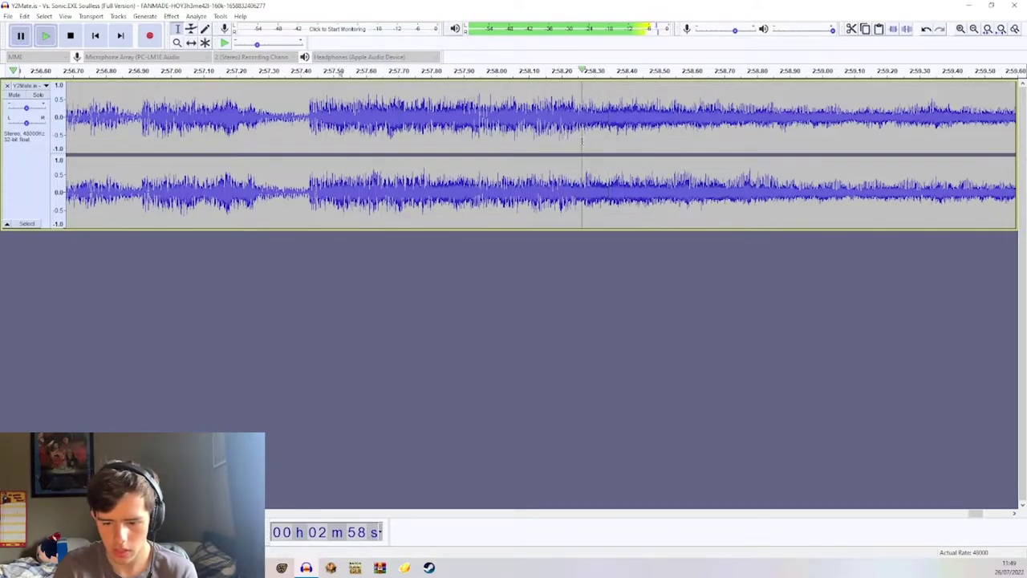
{"action": "left_click_drag", "start_coordinate": [581, 138], "coordinate": [892, 128]}
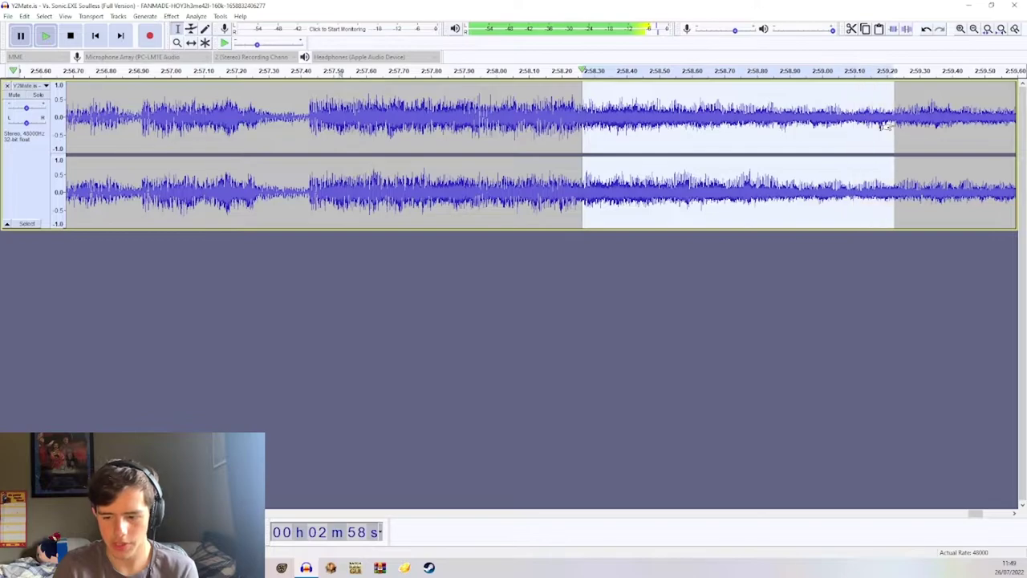
{"action": "key", "text": "ctrl+3"}
{"action": "scroll", "coordinate": [884, 127], "scroll_direction": "down", "scroll_amount": 2, "text": "ctrl"}
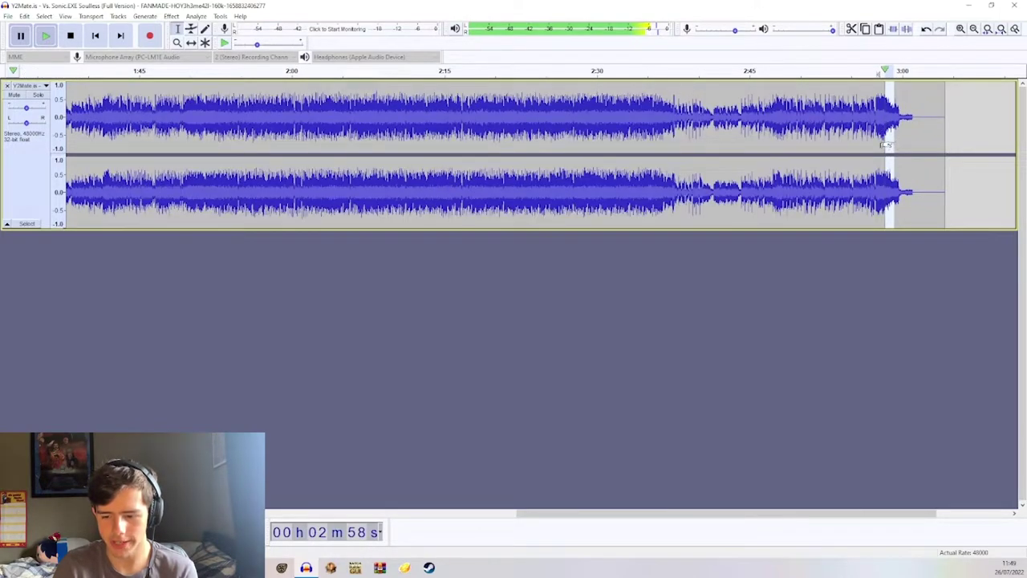
{"action": "key", "text": "Delete"}
{"action": "scroll", "coordinate": [317, 116], "scroll_direction": "down", "scroll_amount": 5, "text": "ctrl"}
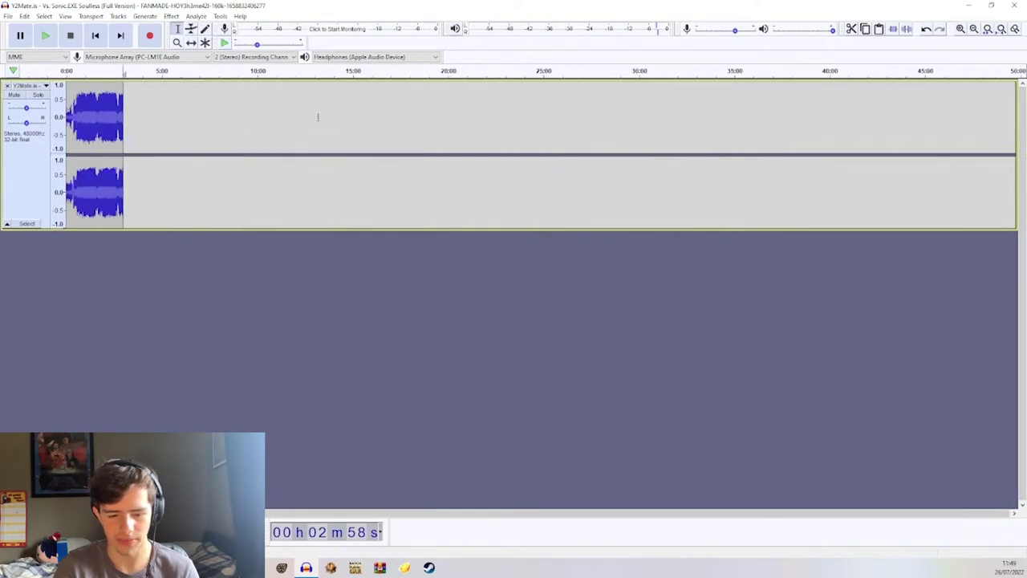
{"action": "left_click", "coordinate": [58, 75]}
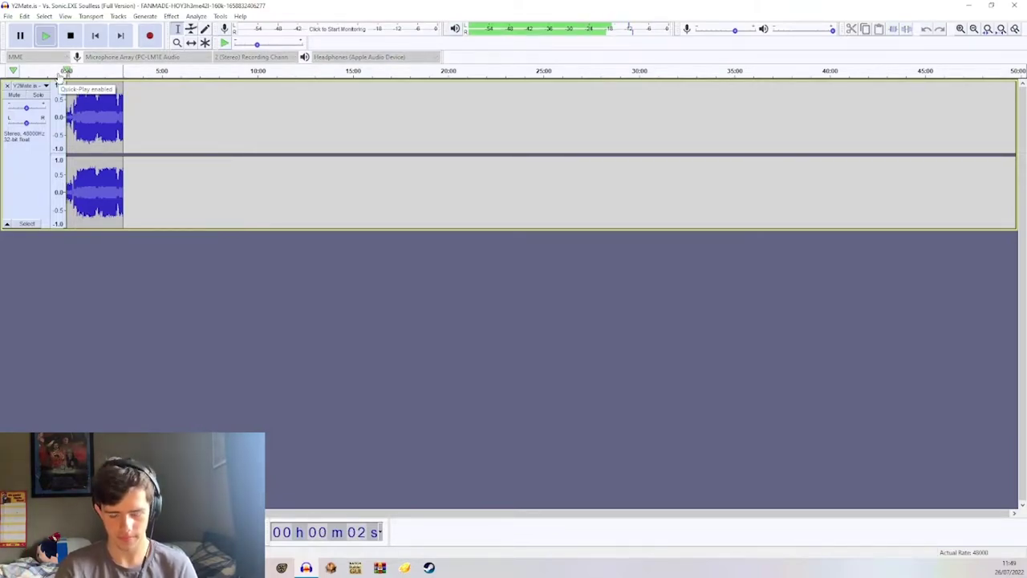
{"action": "key", "text": "space"}
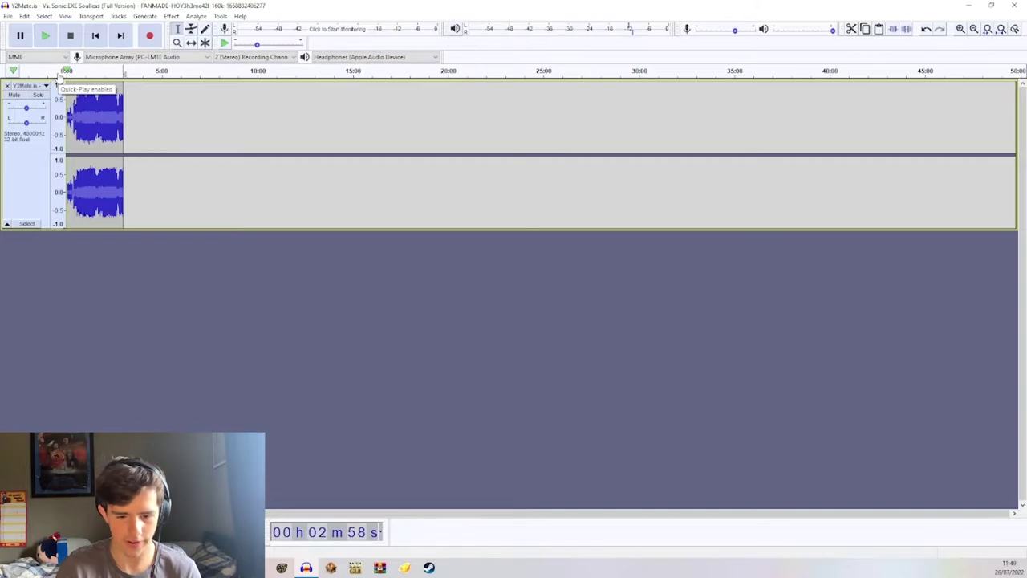
Check the new ending around 2:46–2:53, undoing one edit, and fit the song to the view
{"action": "scroll", "coordinate": [110, 242], "scroll_direction": "up", "scroll_amount": 2, "text": "ctrl"}
{"action": "scroll", "coordinate": [109, 242], "scroll_direction": "up", "scroll_amount": 5, "text": "ctrl"}
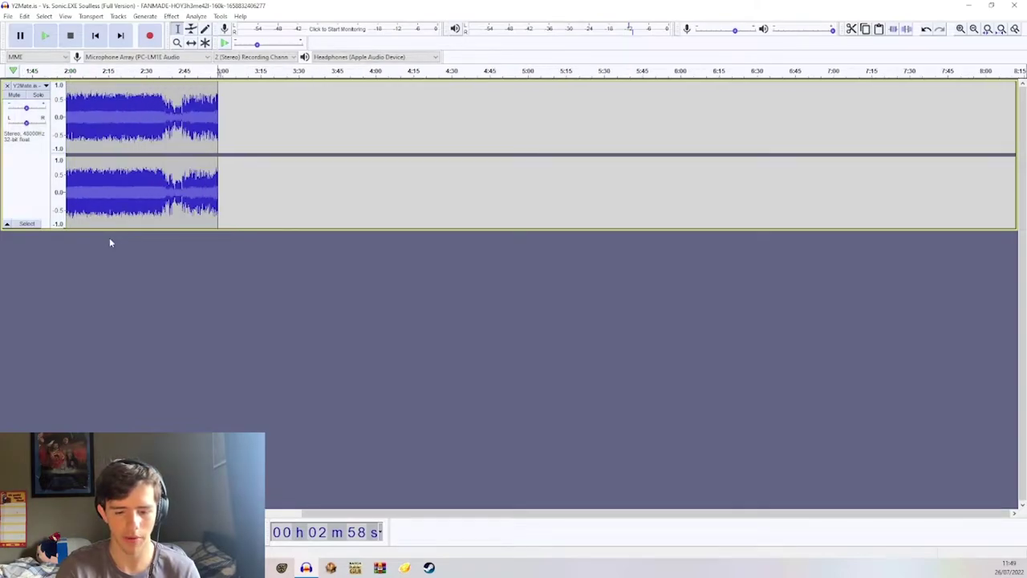
{"action": "scroll", "coordinate": [393, 272], "scroll_direction": "right", "scroll_amount": 2, "text": "shift"}
{"action": "scroll", "coordinate": [393, 271], "scroll_direction": "right", "scroll_amount": 6, "text": "shift"}
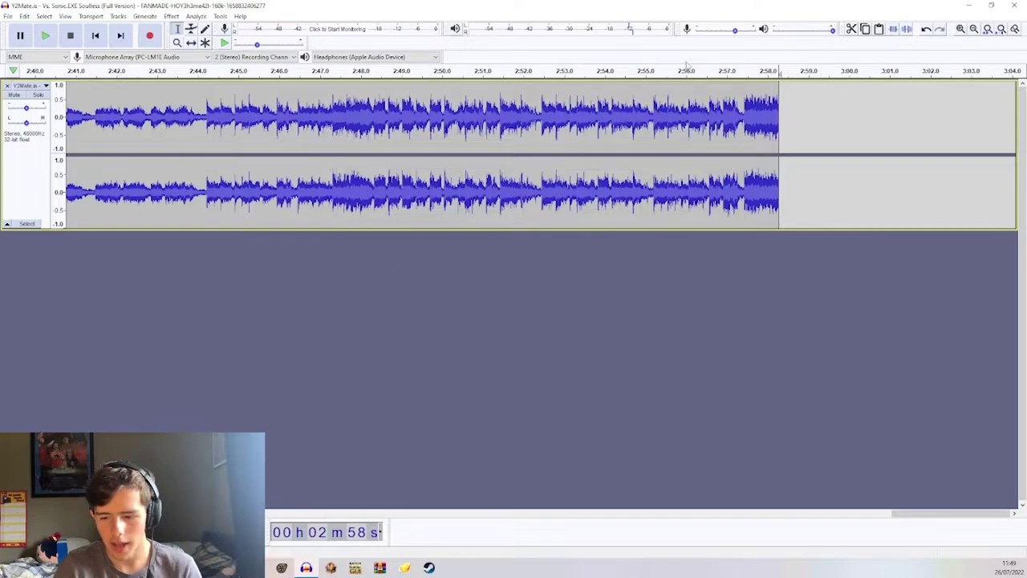
{"action": "left_click", "coordinate": [727, 71]}
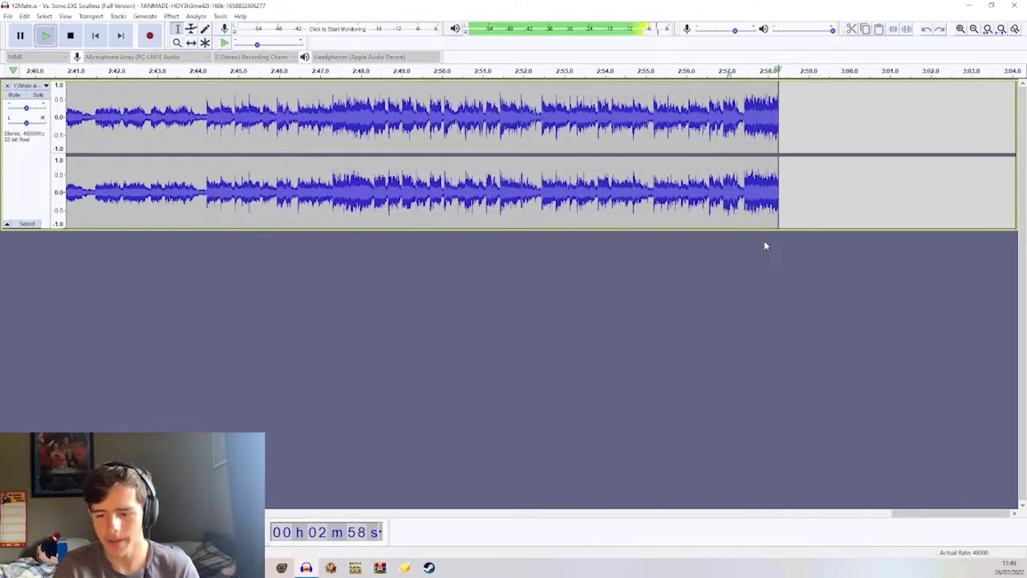
{"action": "key", "text": "ctrl+z"}
{"action": "scroll", "coordinate": [764, 240], "scroll_direction": "down", "scroll_amount": 3, "text": "ctrl"}
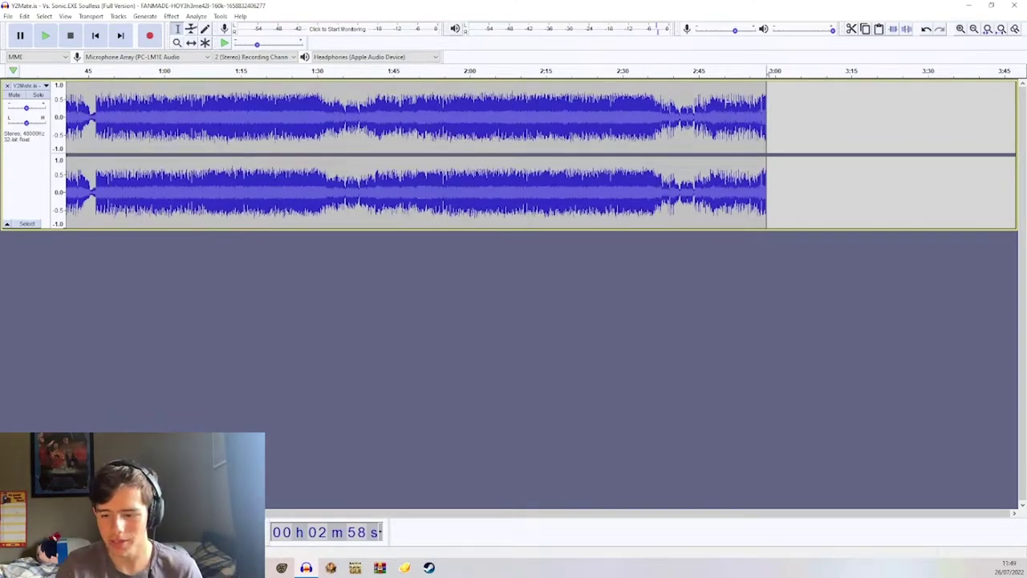
{"action": "left_click", "coordinate": [704, 73]}
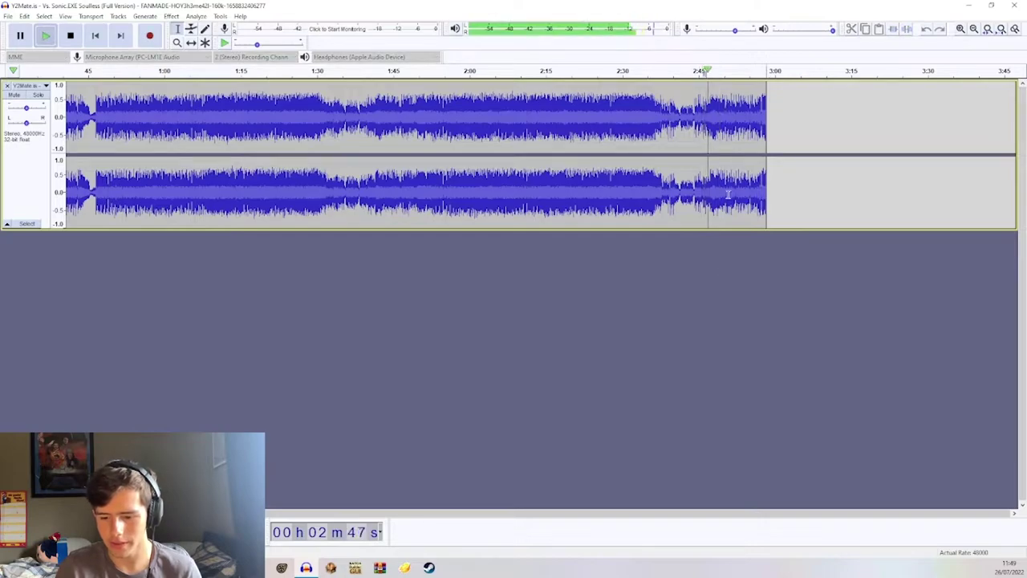
{"action": "left_click", "coordinate": [744, 73]}
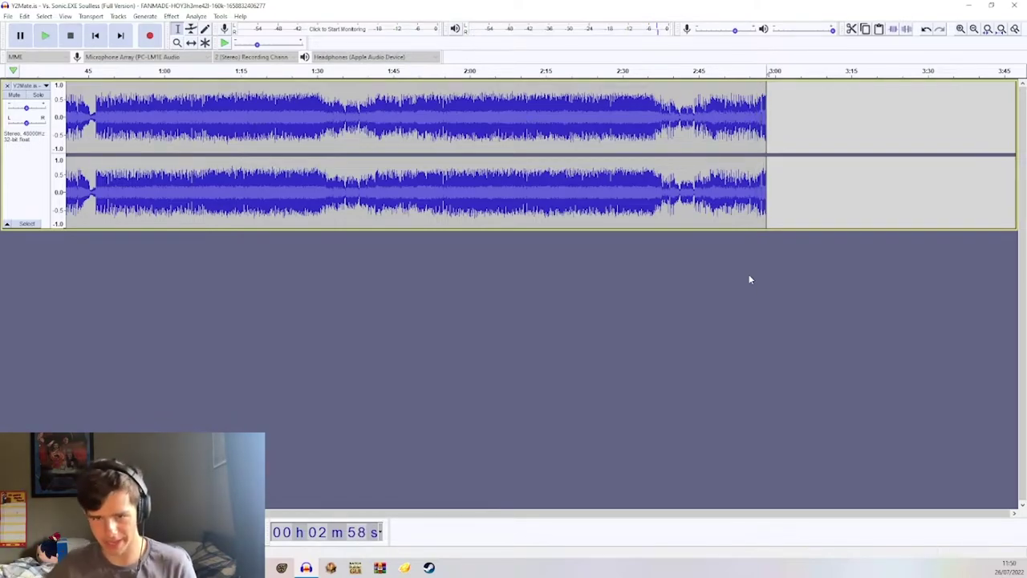
{"action": "key", "text": "ctrl+3"}
{"action": "key", "text": "ctrl+3"}
{"action": "key", "text": "ctrl+3"}
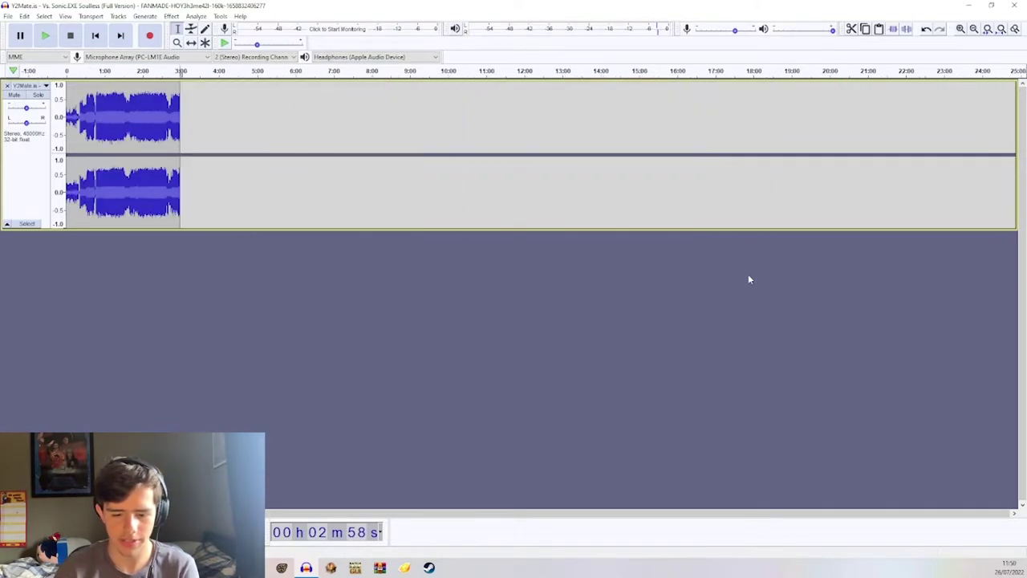
{"action": "key", "text": "ctrl+1"}
{"action": "key", "text": "ctrl+1"}
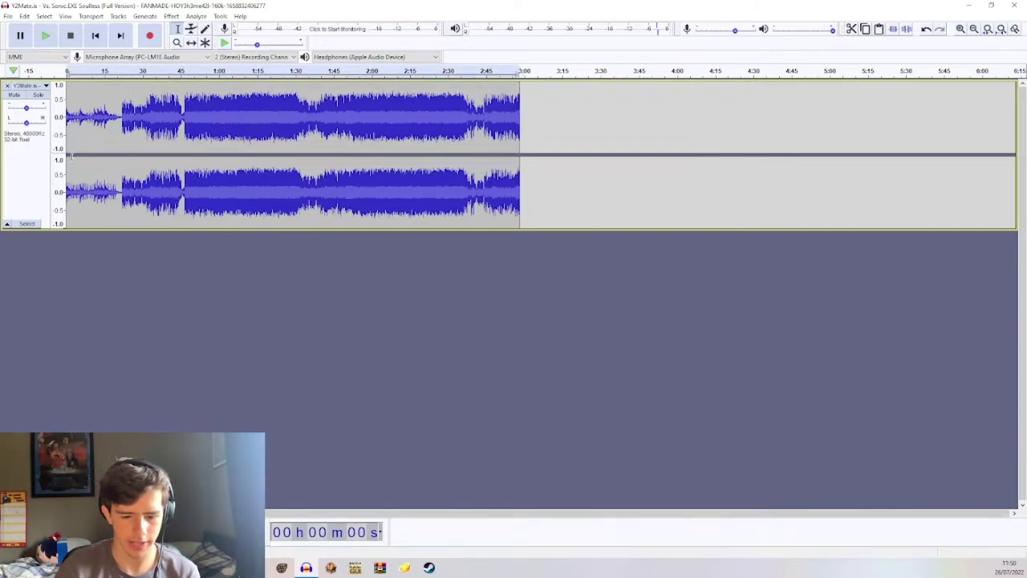
Select all the audio and apply Amplify at about 5.6 dB with Allow clipping on
{"action": "left_click", "coordinate": [117, 308]}
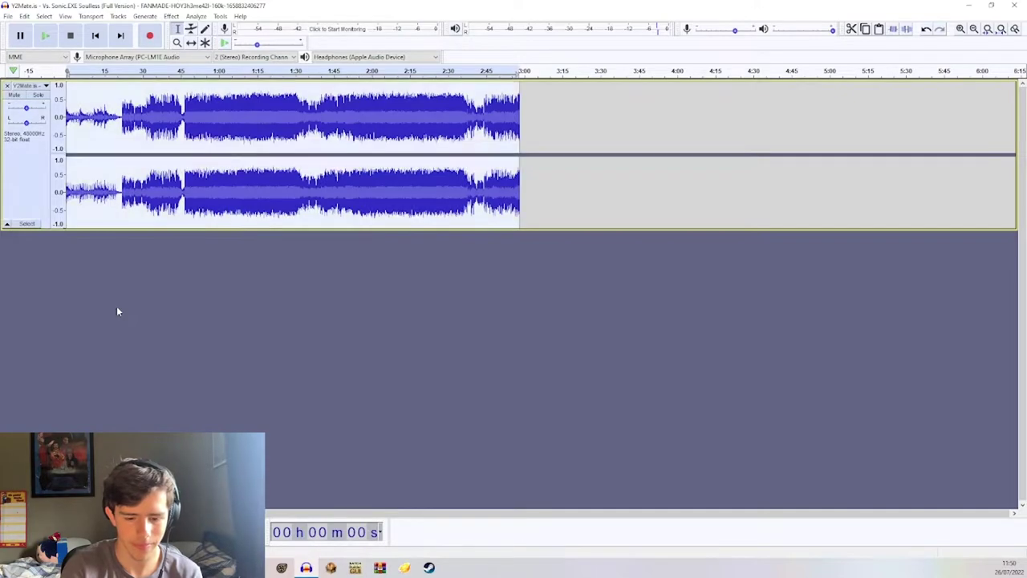
{"action": "left_click", "coordinate": [202, 339]}
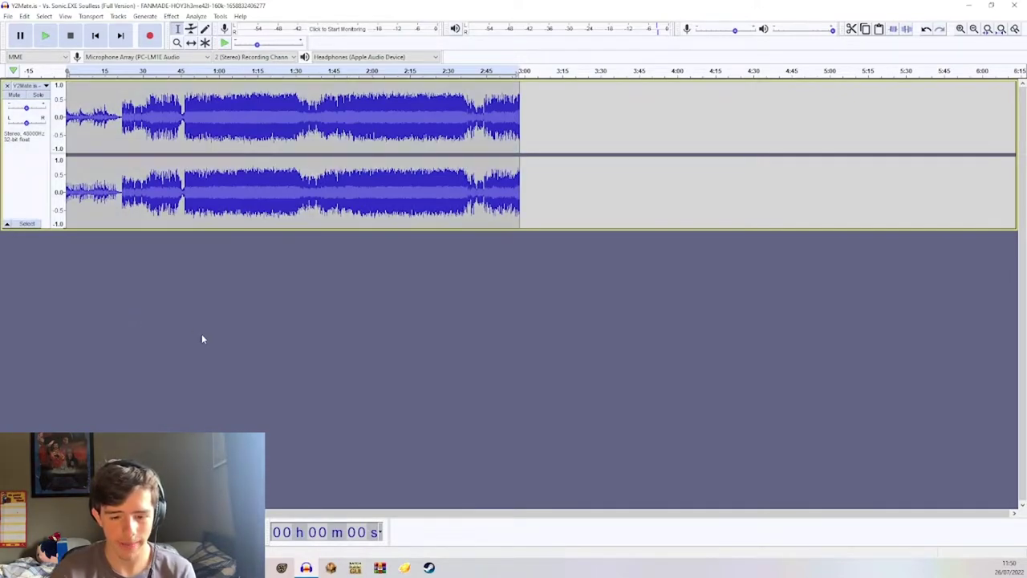
{"action": "left_click", "coordinate": [171, 286]}
{"action": "left_click", "coordinate": [171, 16]}
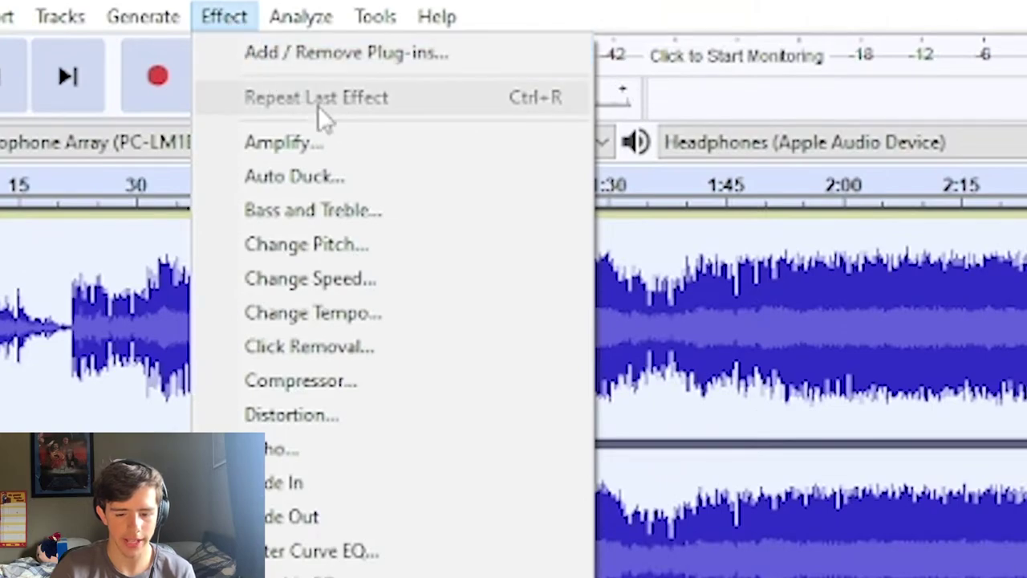
{"action": "left_click", "coordinate": [282, 142]}
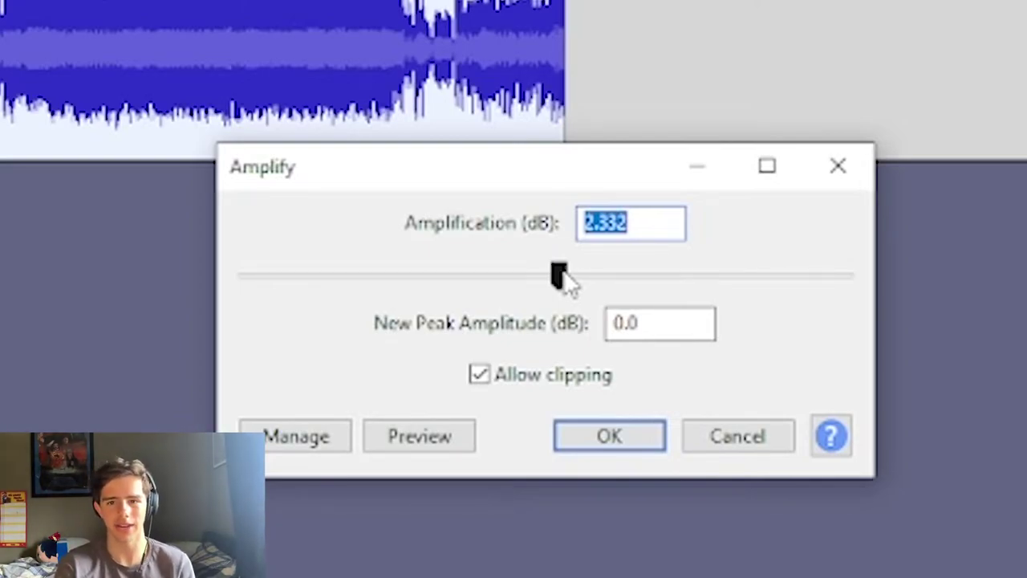
{"action": "left_click_drag", "start_coordinate": [565, 276], "coordinate": [583, 289]}
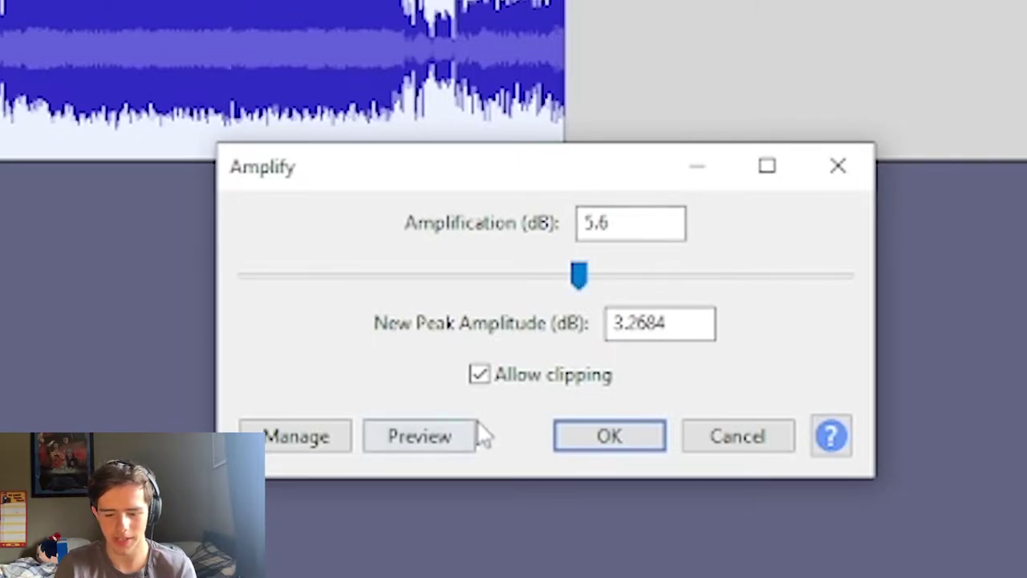
{"action": "left_click", "coordinate": [617, 437]}
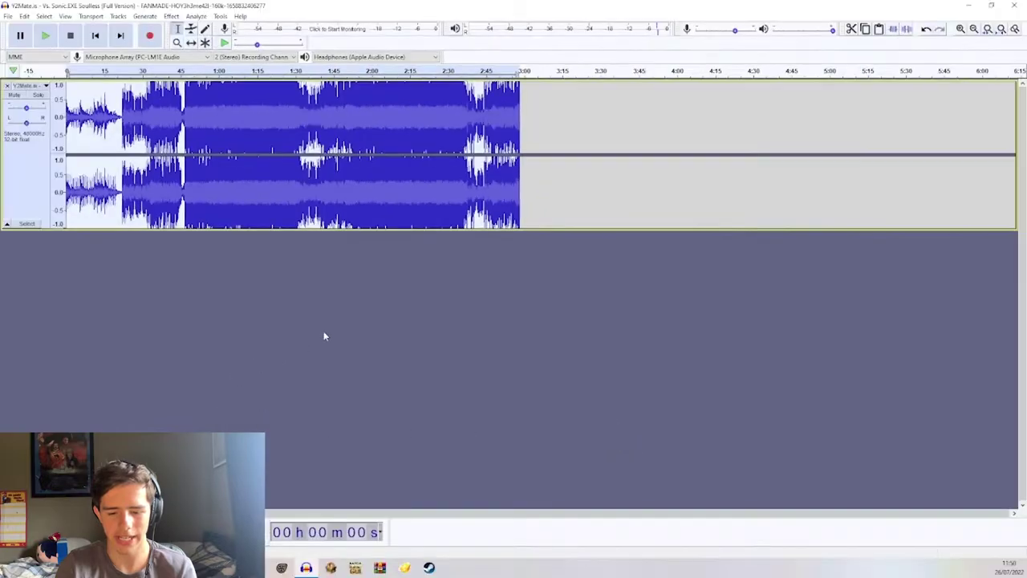
Play the amplified song fitted to the window, jumping to about 22 and 52 seconds
{"action": "key", "text": "space"}
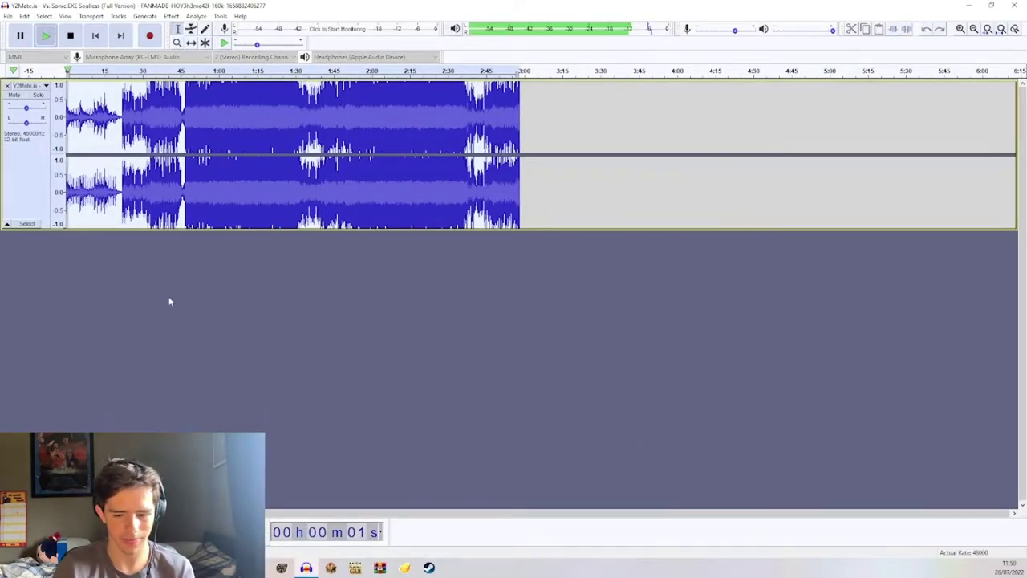
{"action": "key", "text": "ctrl+f"}
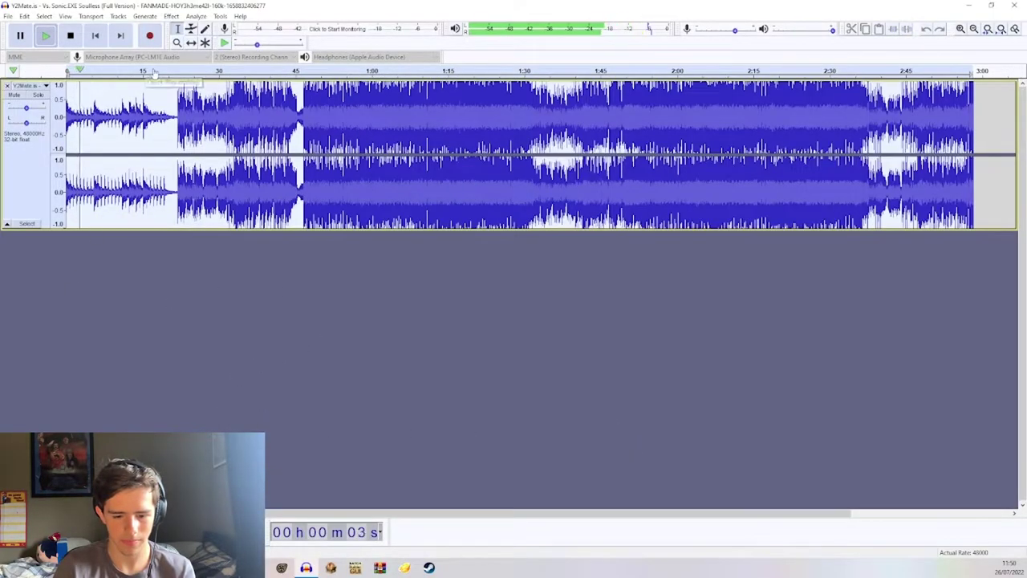
{"action": "left_click", "coordinate": [180, 71]}
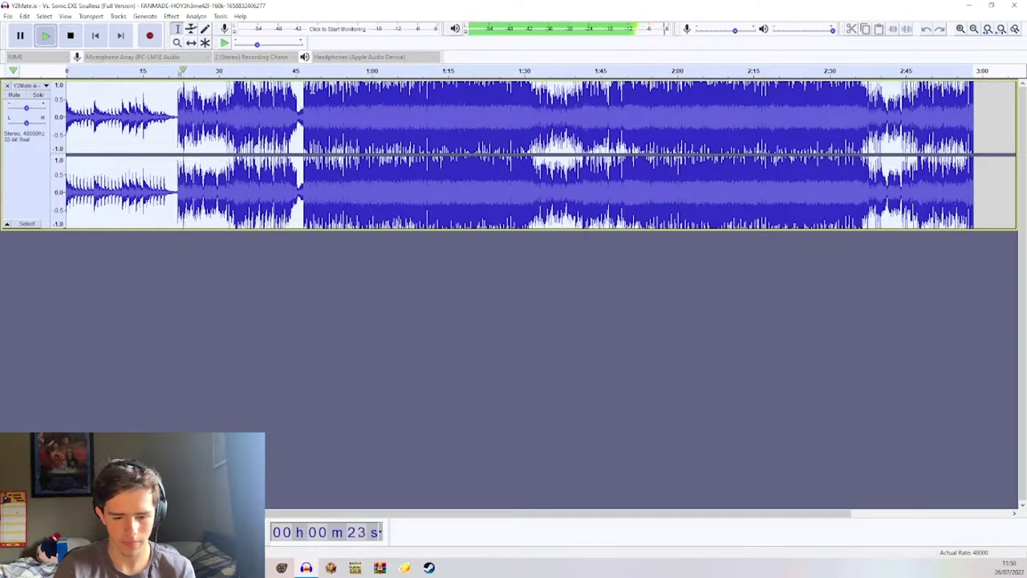
{"action": "left_click", "coordinate": [326, 73]}
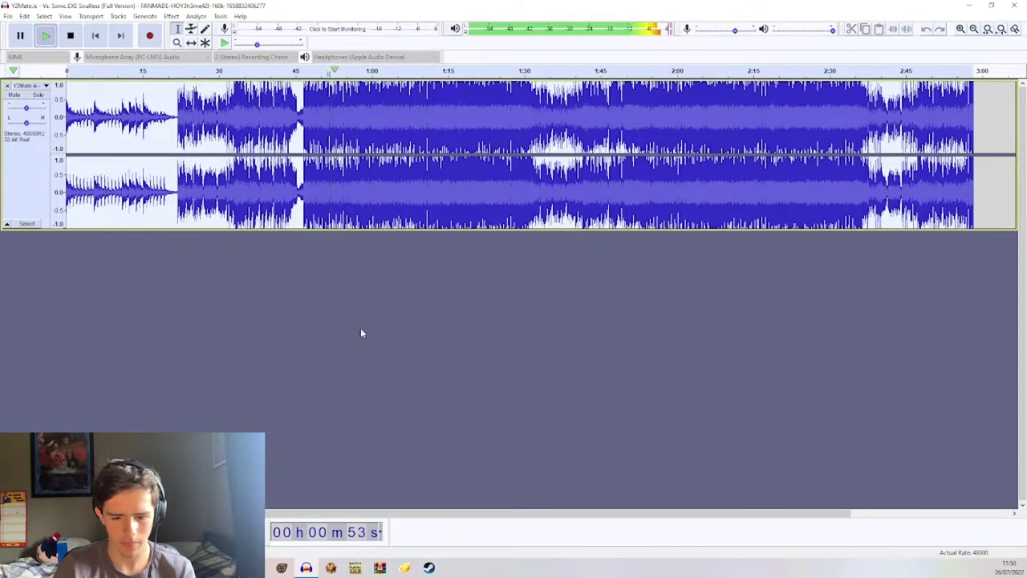
{"action": "key", "text": "space"}
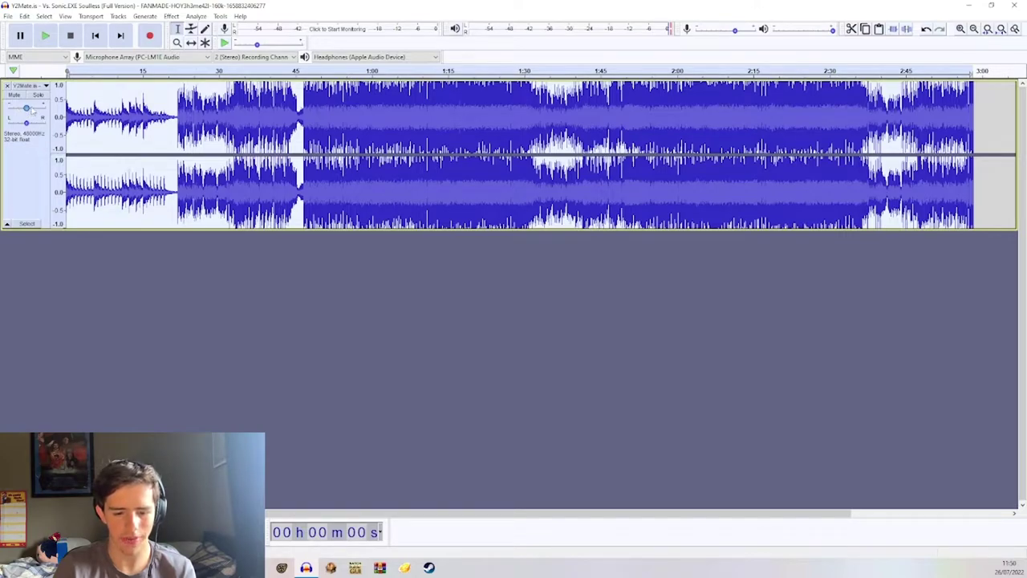
Raise the track's Gain slider a few decibels and replay at about 22 and 47 seconds
{"action": "mouse_move", "coordinate": [27, 108]}
{"action": "left_mouse_down"}
{"action": "mouse_move", "coordinate": [17, 108]}
{"action": "mouse_move", "coordinate": [30, 110]}
{"action": "left_mouse_up"}
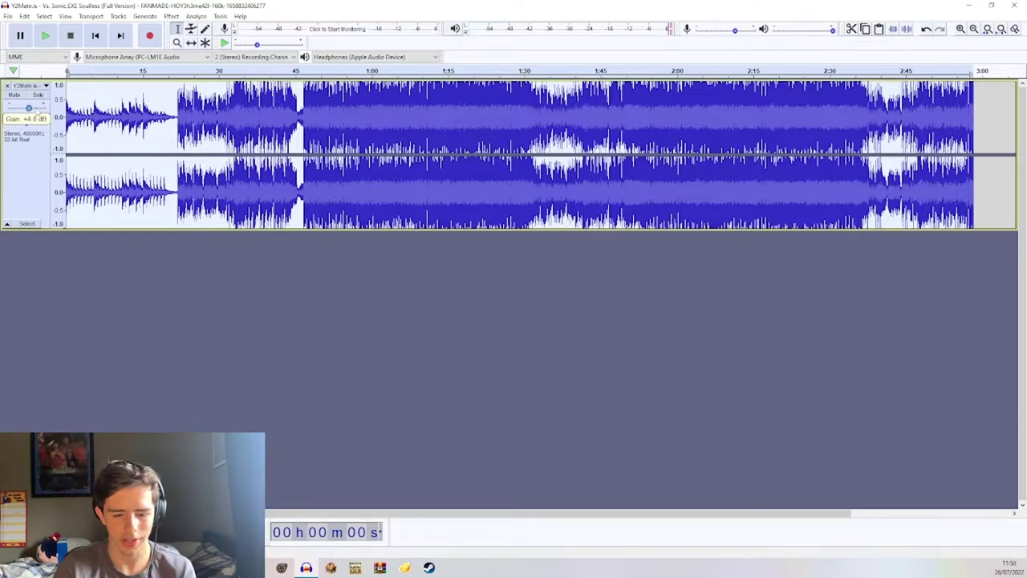
{"action": "key", "text": "space"}
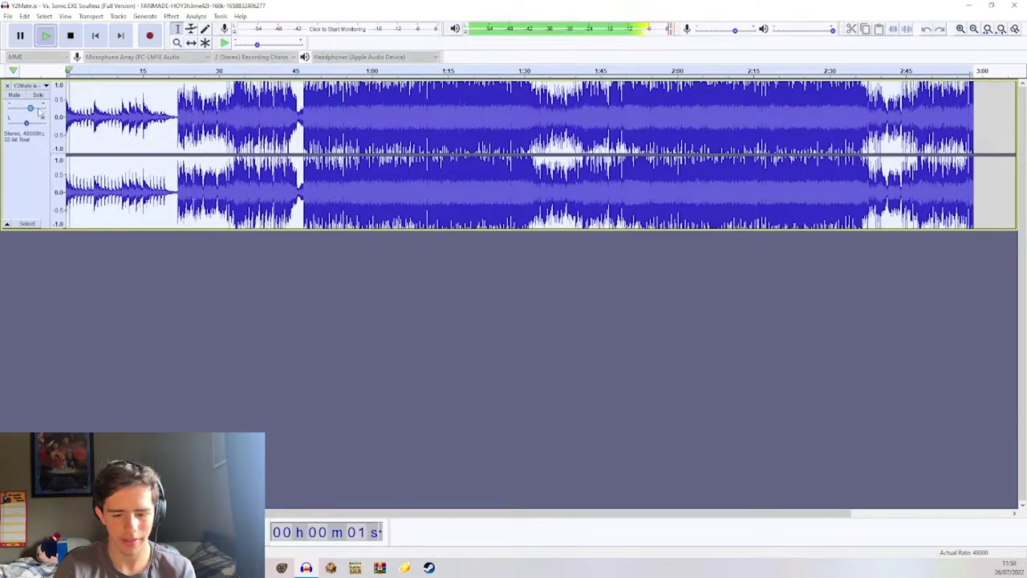
{"action": "left_click", "coordinate": [177, 71]}
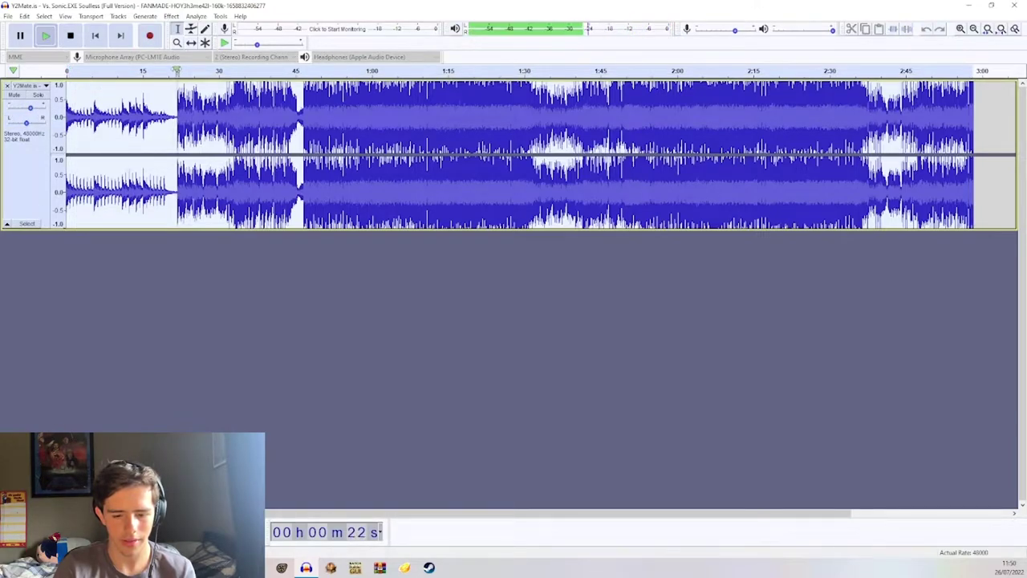
{"action": "left_click", "coordinate": [306, 71]}
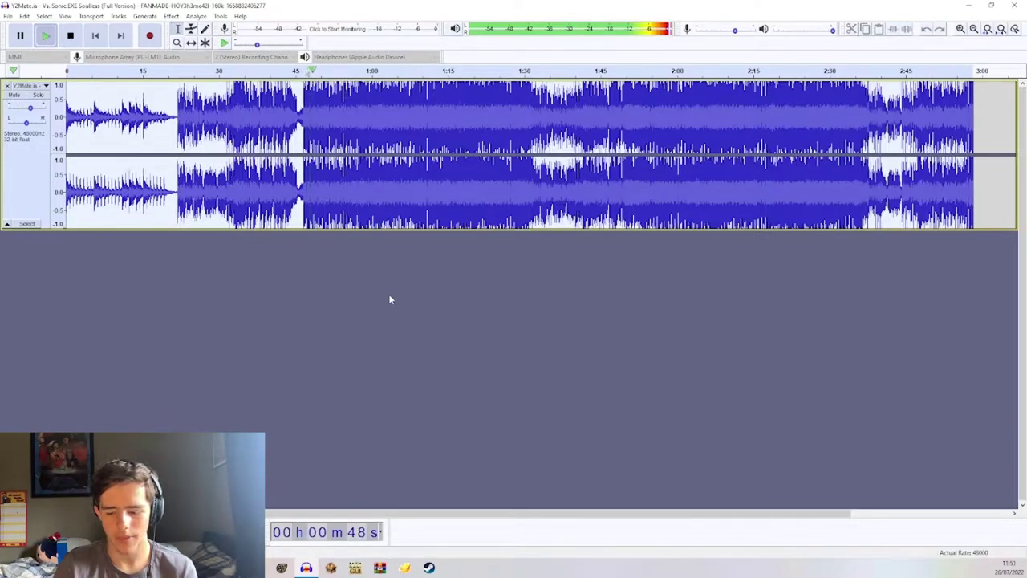
{"action": "key", "text": "space"}
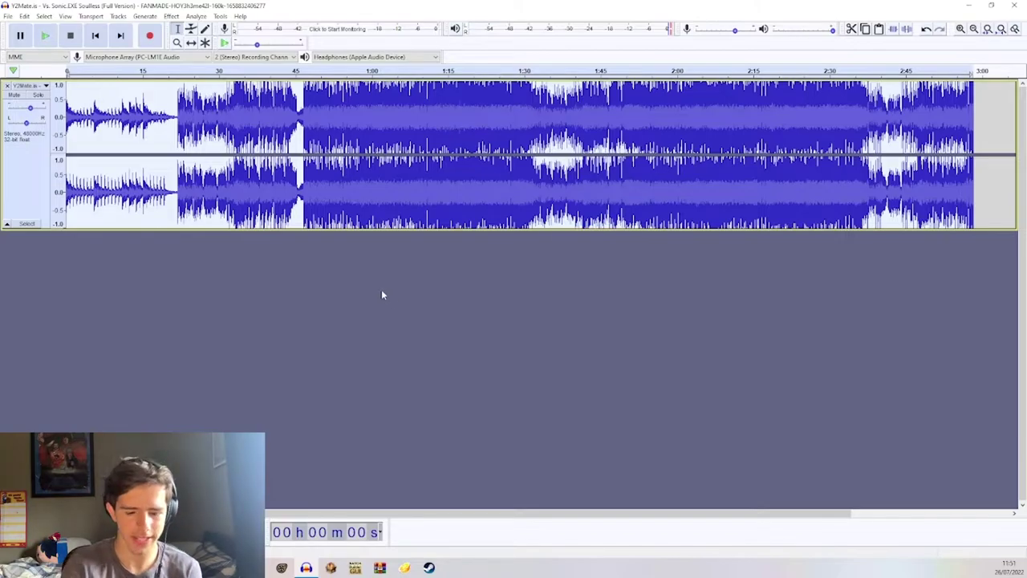
{"action": "left_click", "coordinate": [170, 16]}
Apply Bass and Treble with bass at -9.0 dB, then preview at about 22 and 46 seconds
{"action": "left_click", "coordinate": [249, 80]}
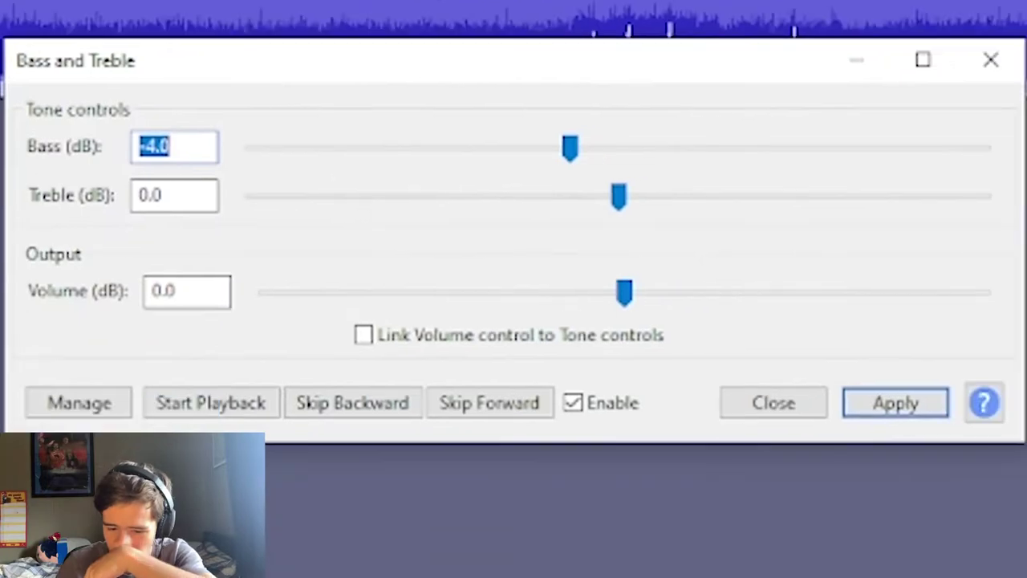
{"action": "left_click_drag", "start_coordinate": [575, 163], "coordinate": [508, 156]}
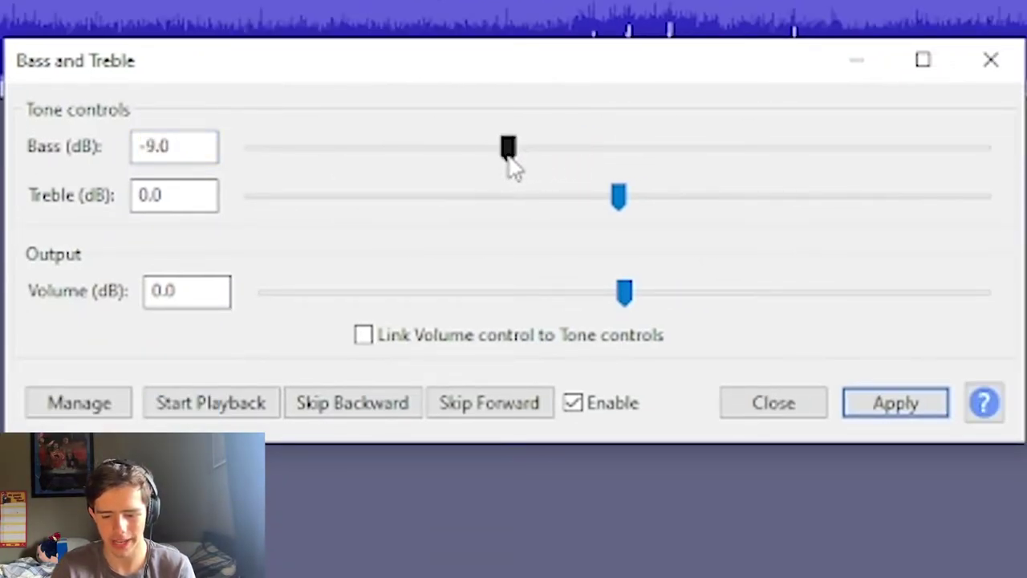
{"action": "left_click", "coordinate": [890, 403]}
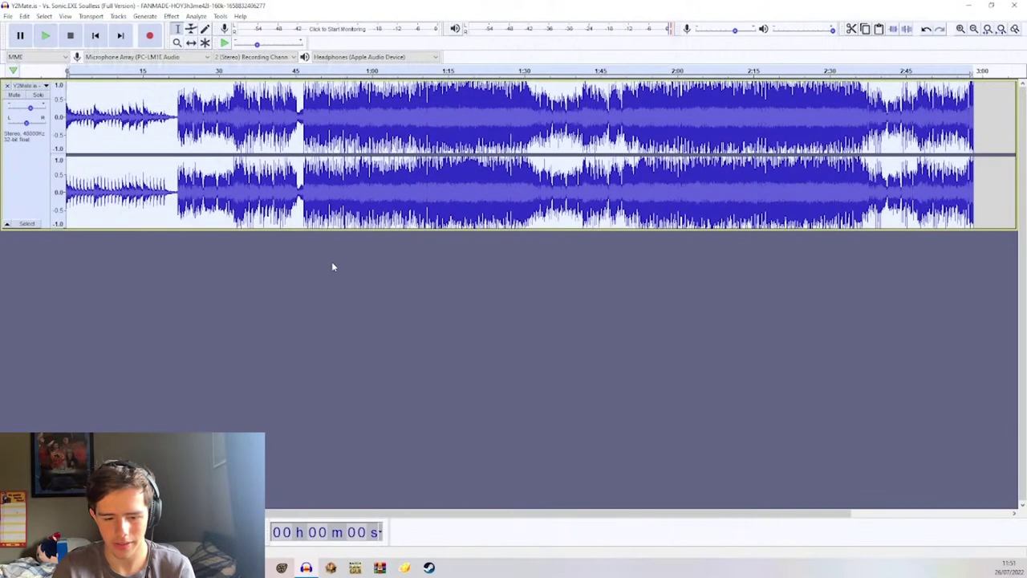
{"action": "key", "text": "space"}
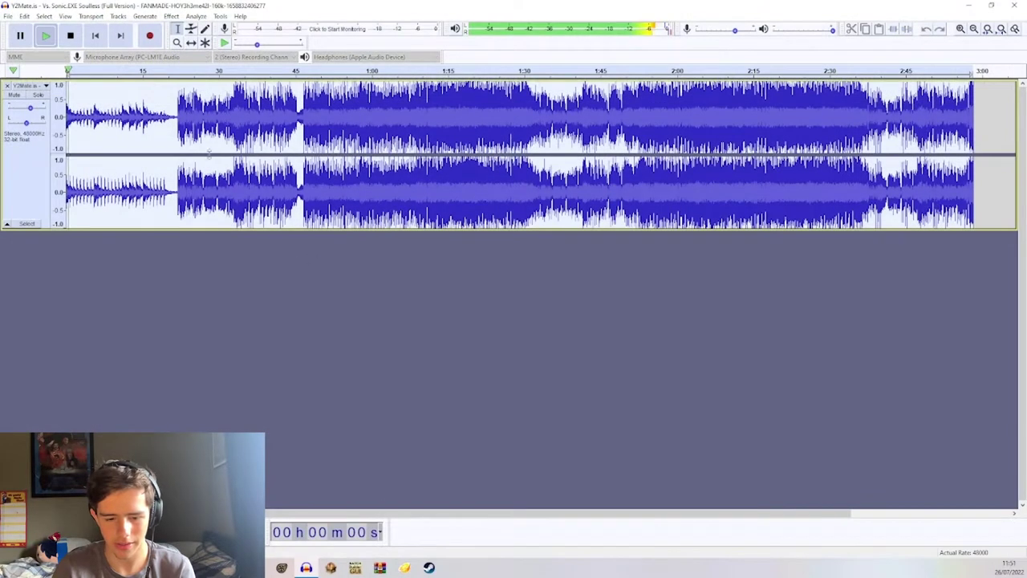
{"action": "left_click", "coordinate": [180, 72]}
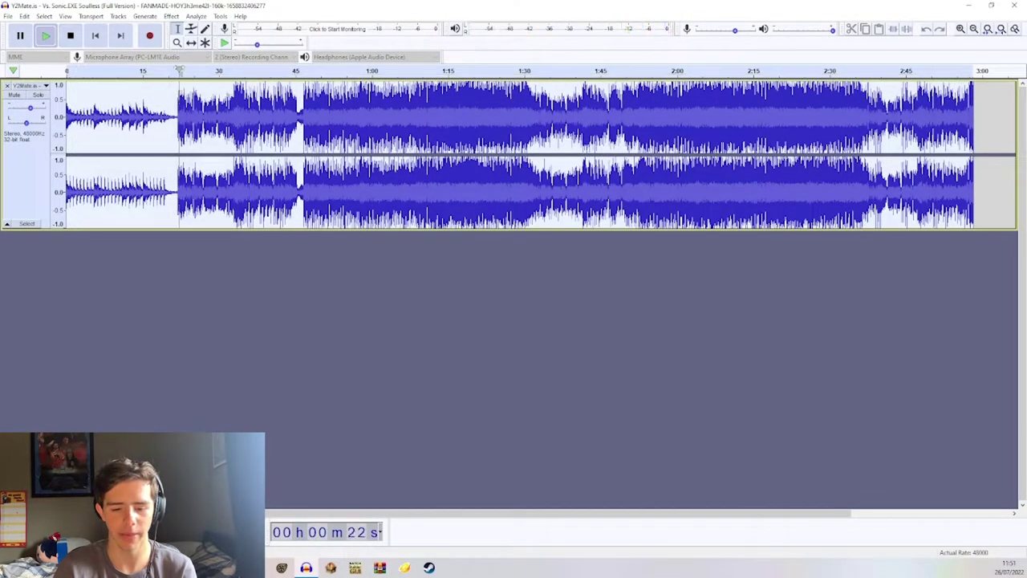
{"action": "left_click", "coordinate": [301, 70]}
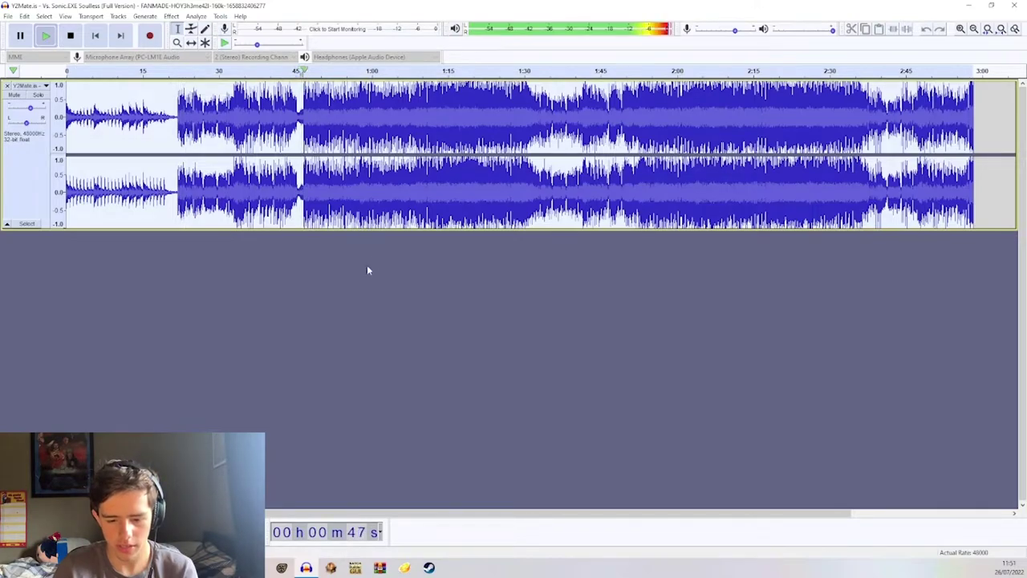
{"action": "key", "text": "space"}
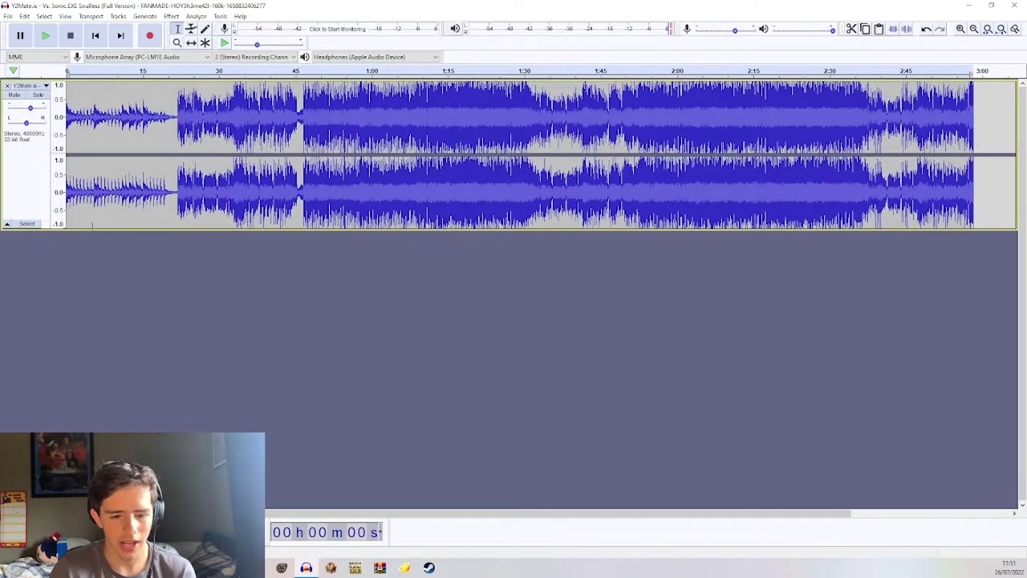
Export the song as a WAV to the Desktop named 'n64 bowsers castle', accepting the metadata
{"action": "left_click", "coordinate": [8, 16]}
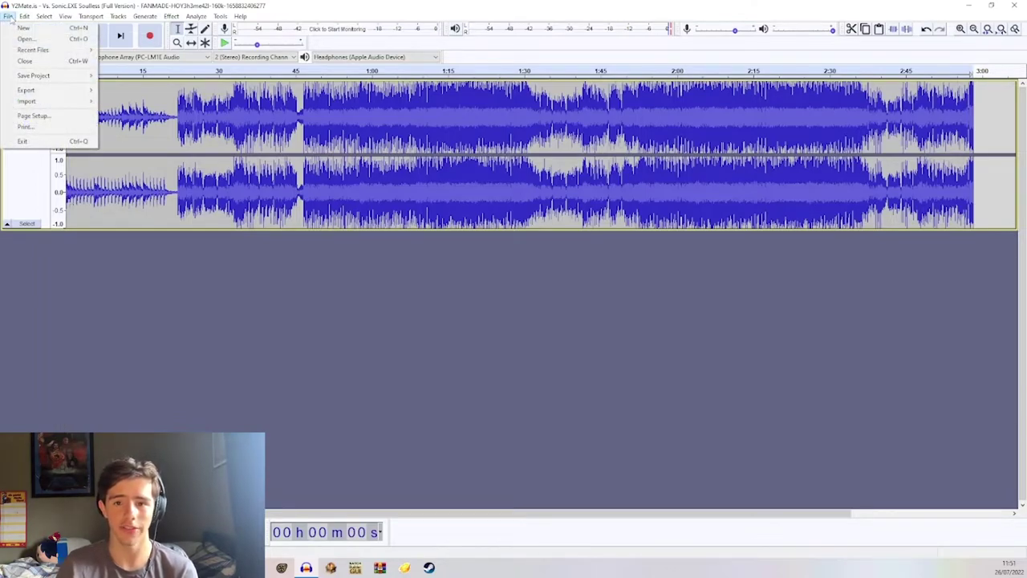
{"action": "mouse_move", "coordinate": [50, 90]}
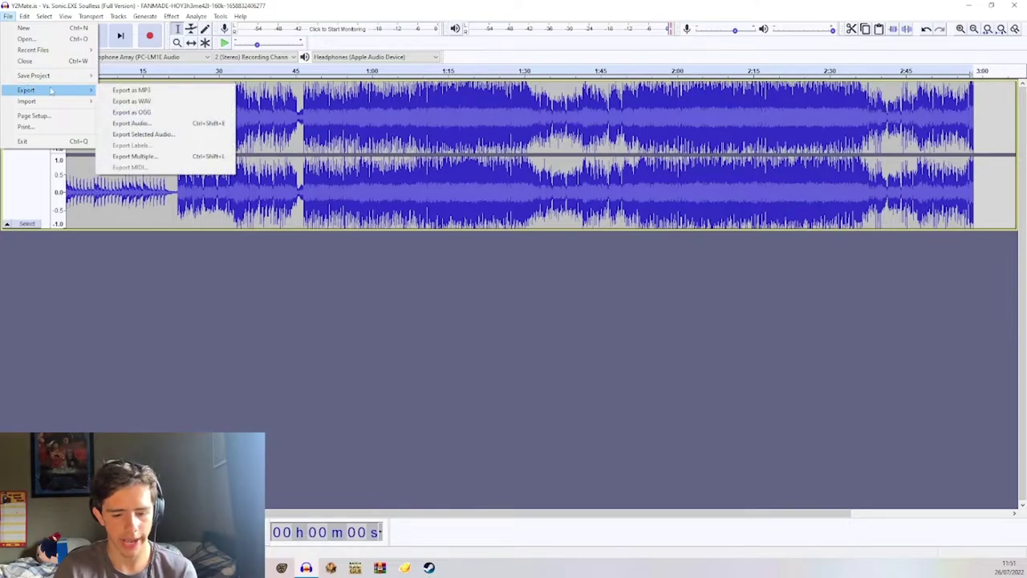
{"action": "left_click", "coordinate": [171, 101]}
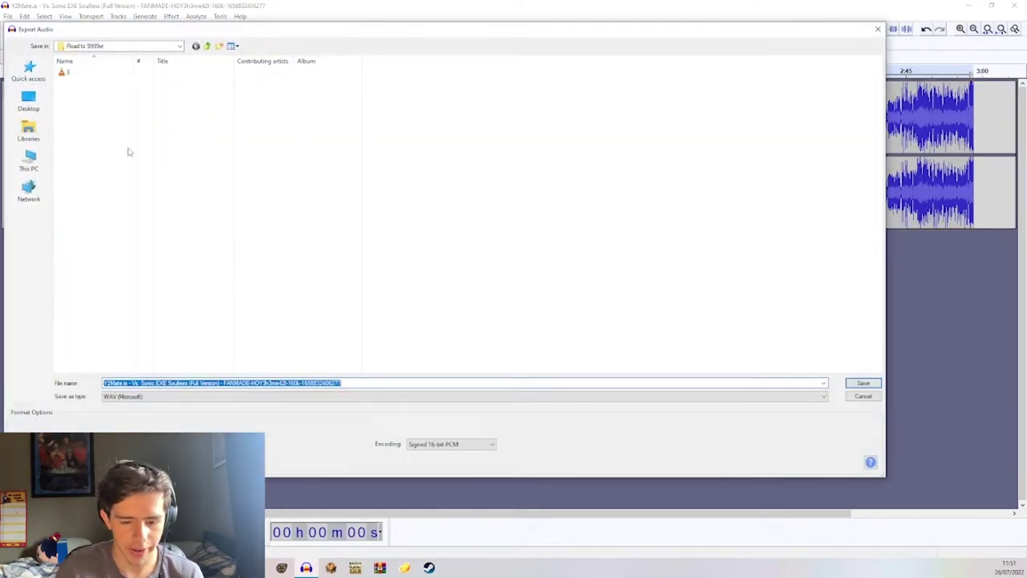
{"action": "left_click", "coordinate": [30, 103]}
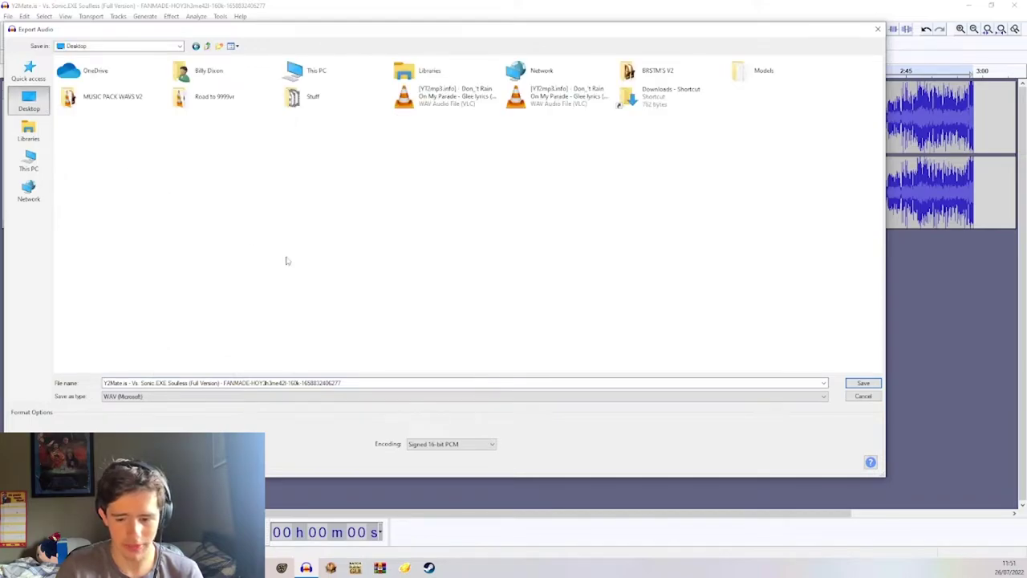
{"action": "left_click", "coordinate": [365, 383]}
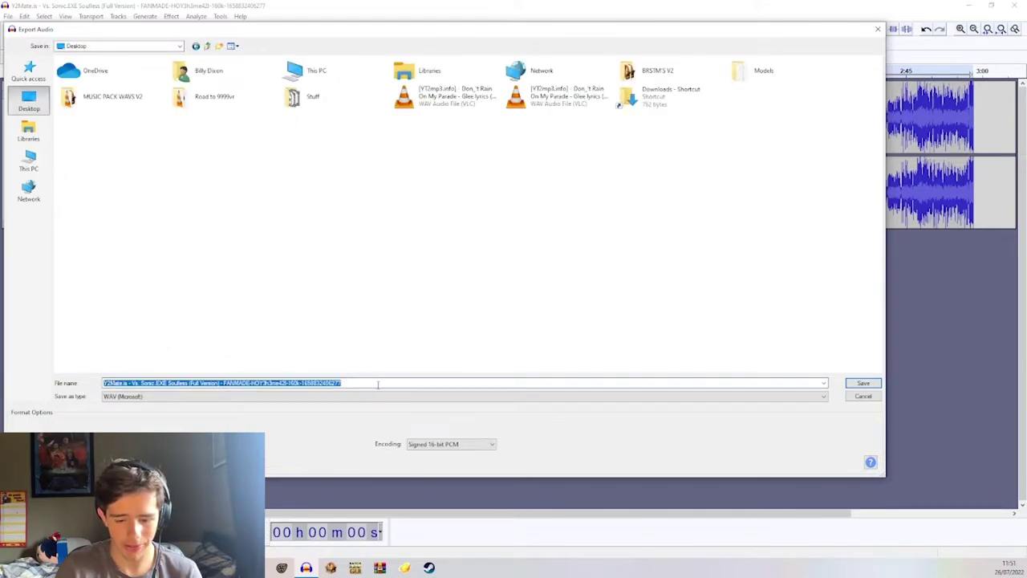
{"action": "type", "text": "ne"}
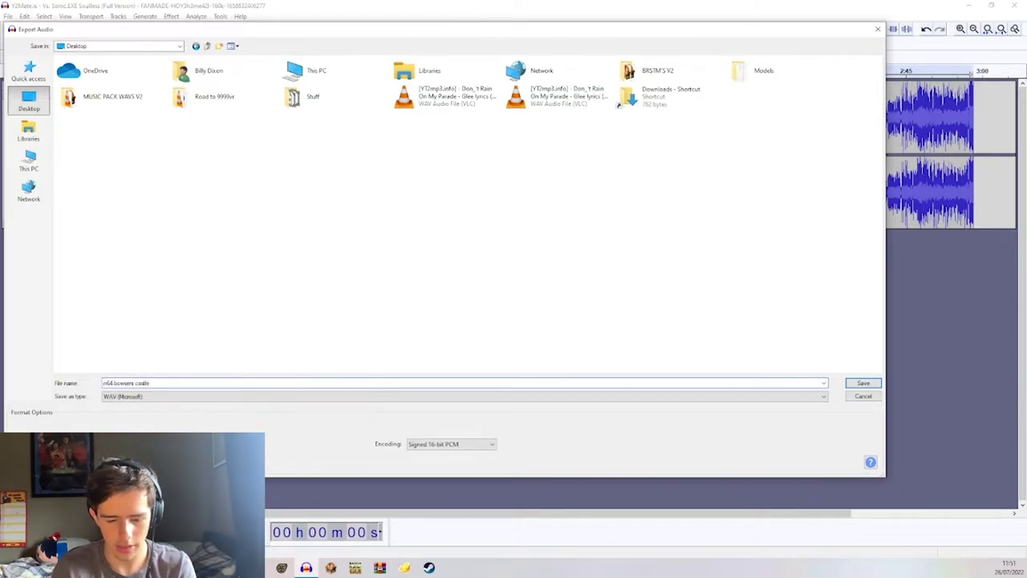
{"action": "key", "text": "Return"}
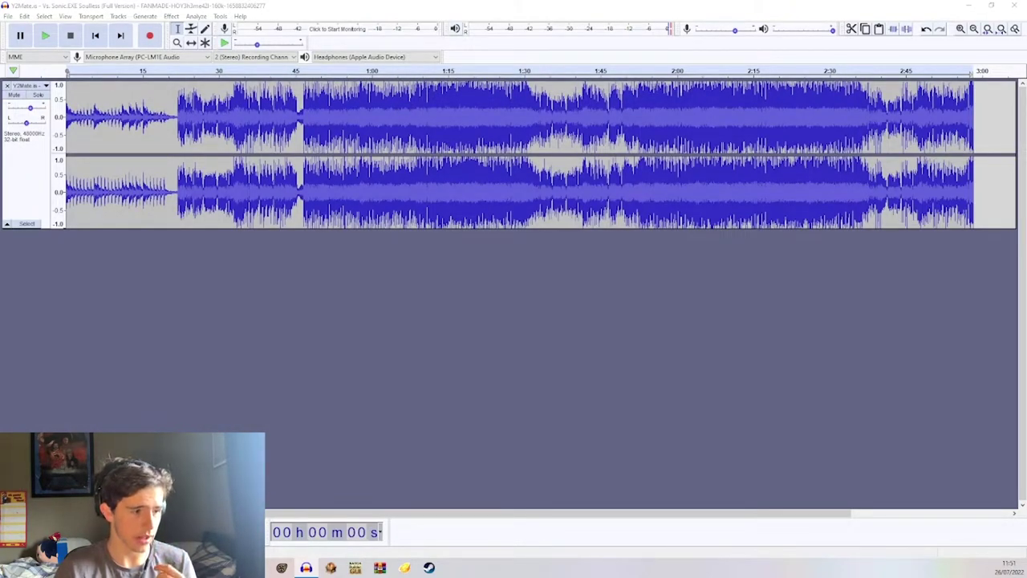
{"action": "left_click_drag", "start_coordinate": [530, 209], "coordinate": [550, 124]}
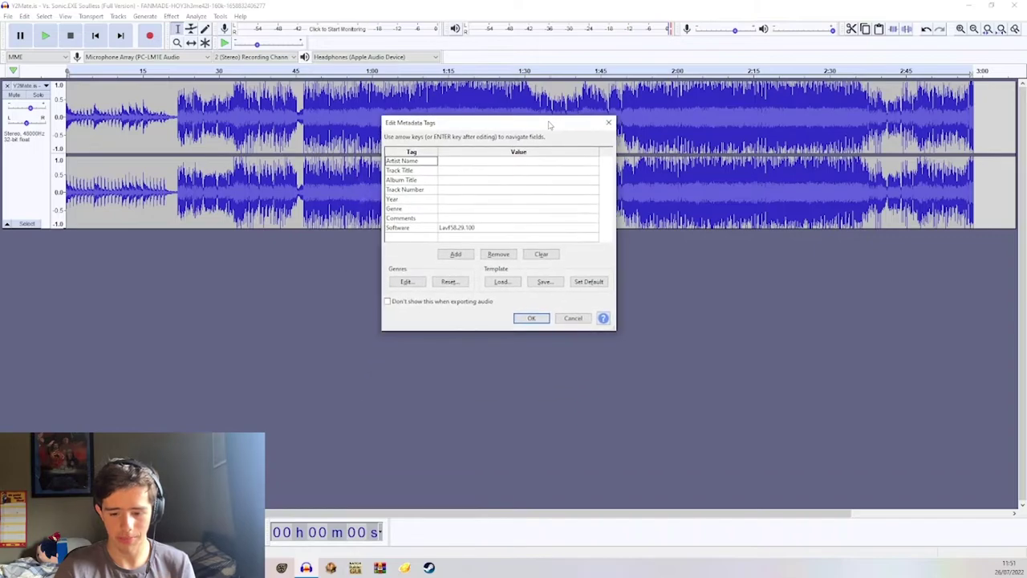
{"action": "left_click", "coordinate": [535, 317]}
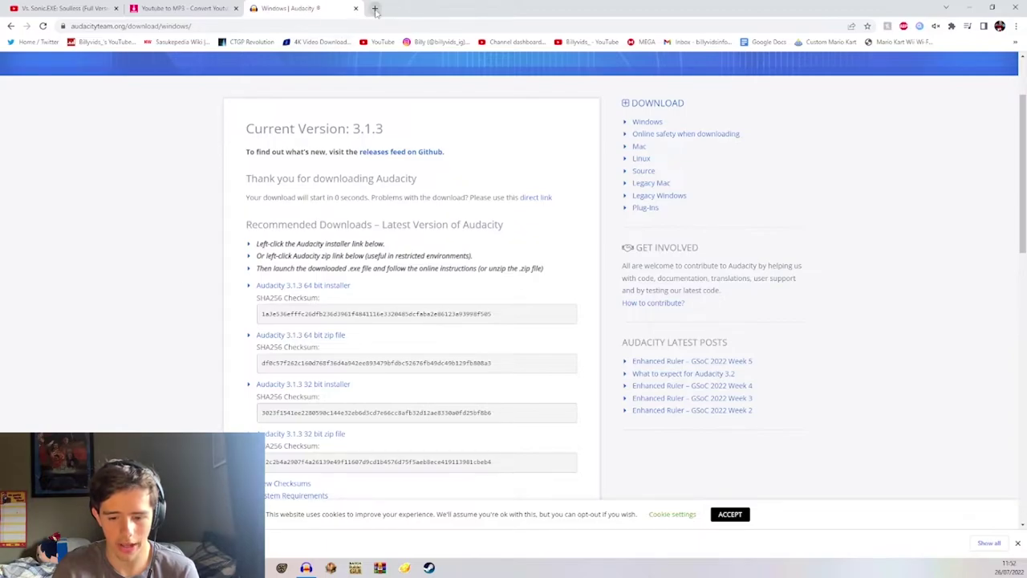
Search Google for 'brawlbox' in a new Chrome tab
{"action": "left_click", "coordinate": [375, 8]}
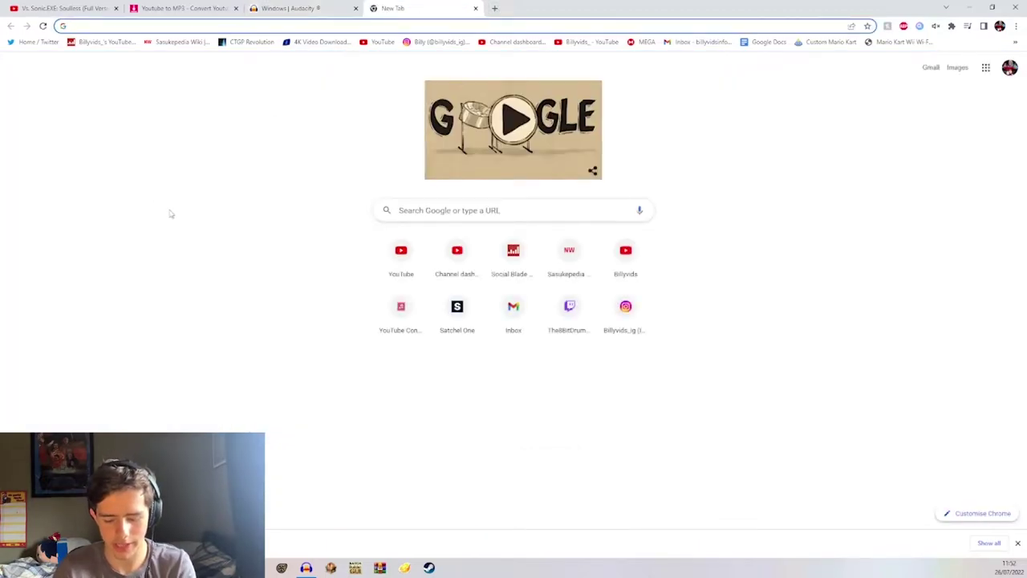
{"action": "type", "text": "brawlbox"}
{"action": "key", "text": "Return"}
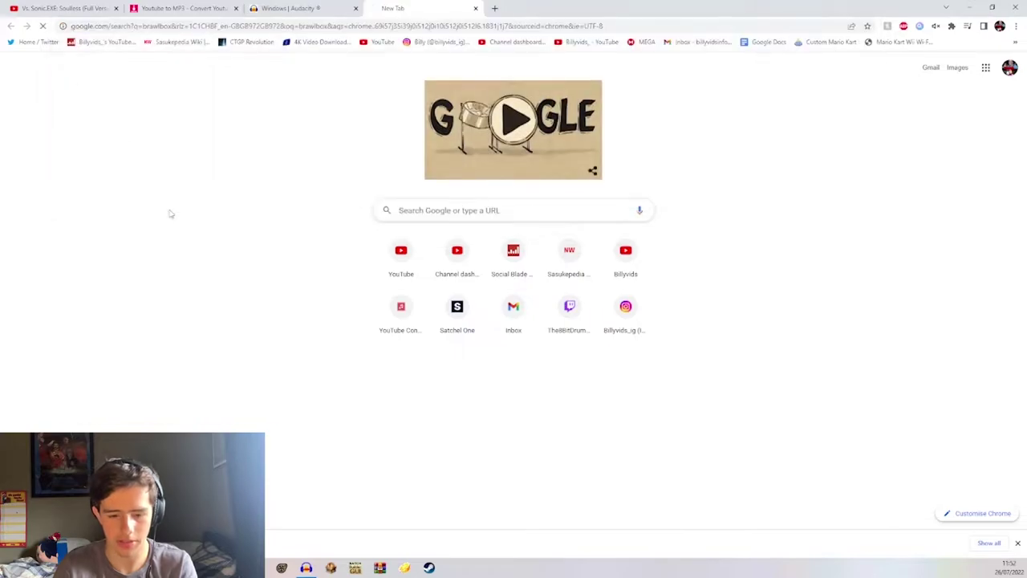